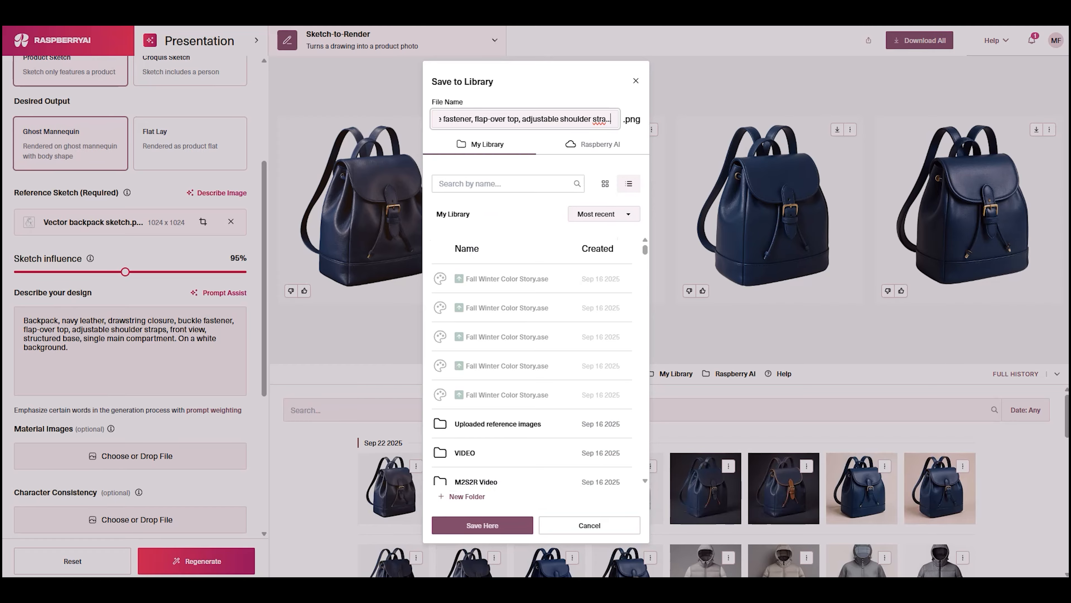
Save the navy leather backpack render as a PNG in My Library.
{"action": "left_click", "coordinate": [462, 525]}
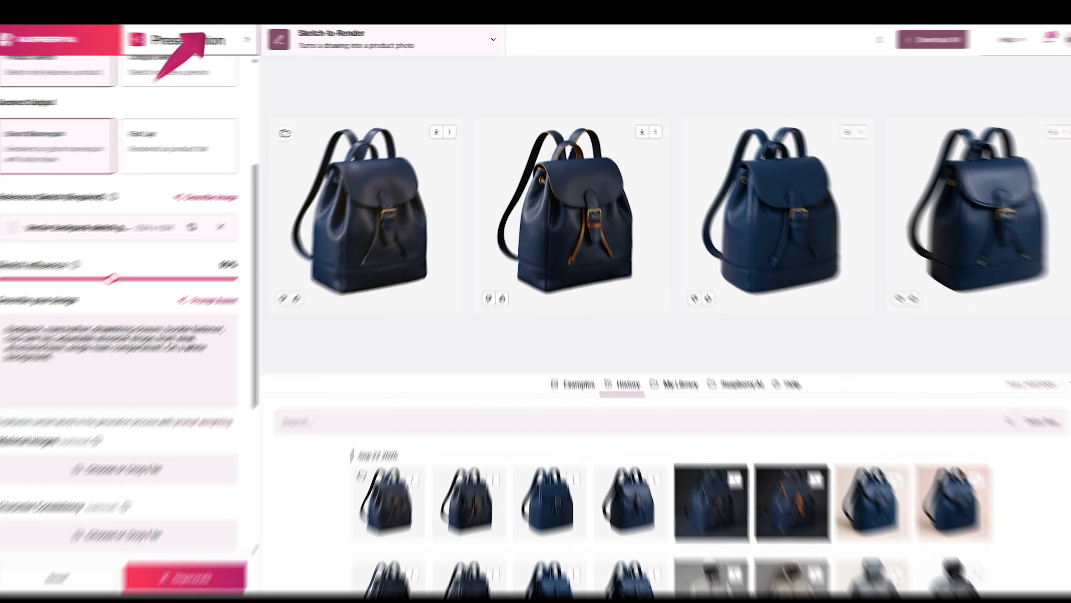
In Lifestyle Photography, enter the prompt "A navy blue leather mini backpack sits on a terrazzo table, 3/4 view, soft window light, lifestyle editorial shot. Plant in background.".
{"action": "left_click", "coordinate": [219, 40]}
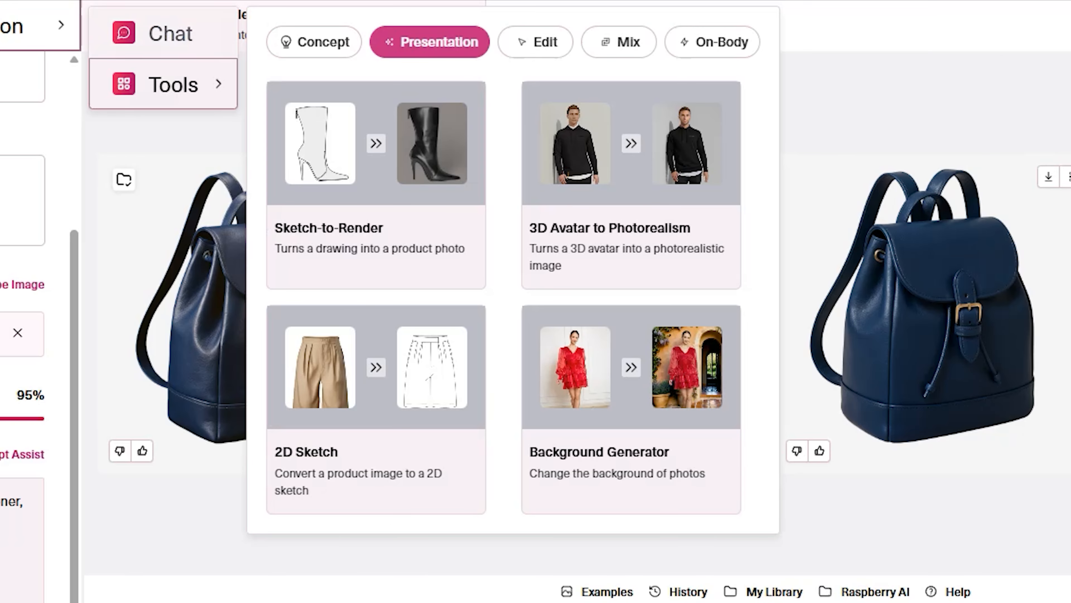
{"action": "left_click", "coordinate": [289, 277]}
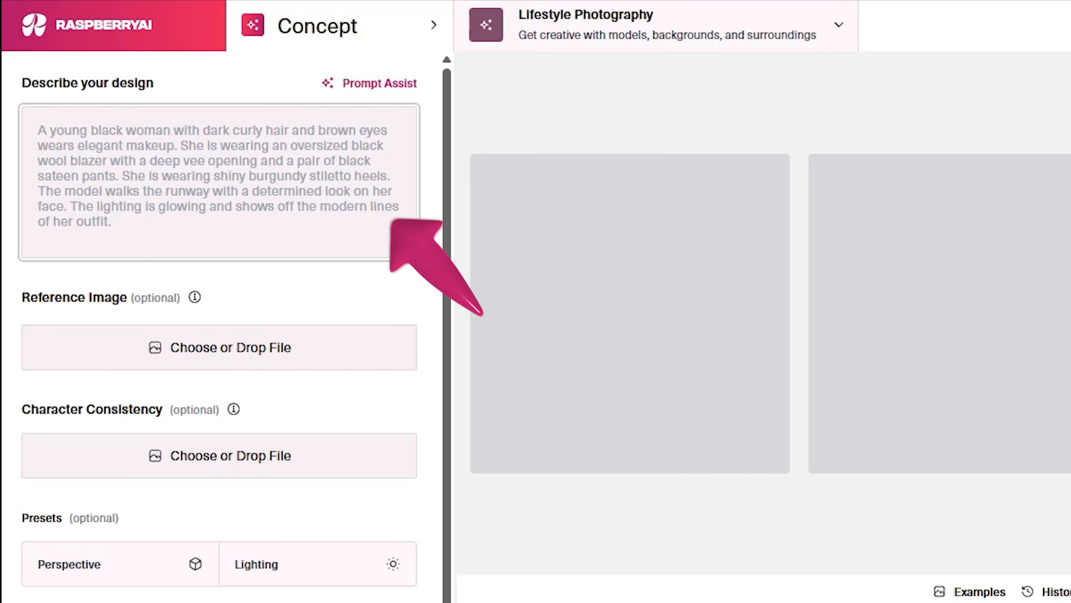
{"action": "type", "text": "A navy blue leather mini backpack sits on a terr"}
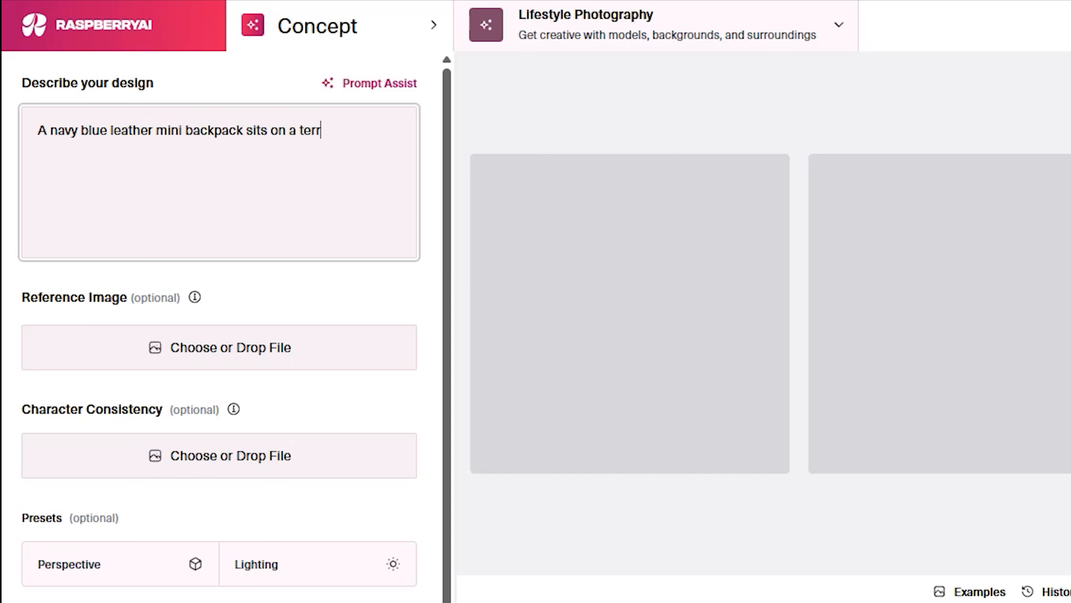
{"action": "type", "text": "azzo table, 3"}
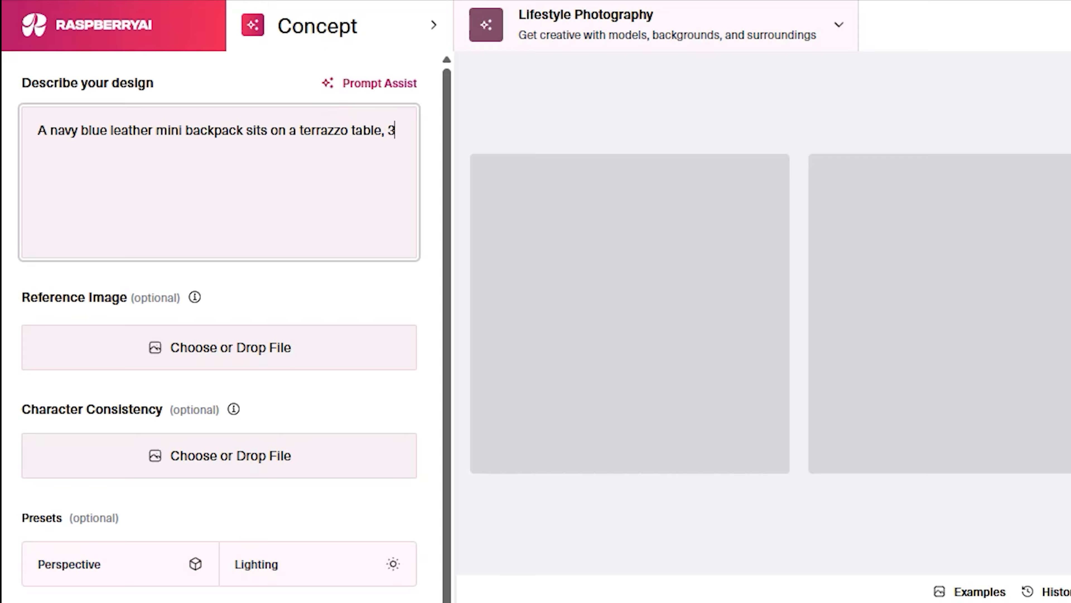
{"action": "type", "text": "/4 view, soft wi"}
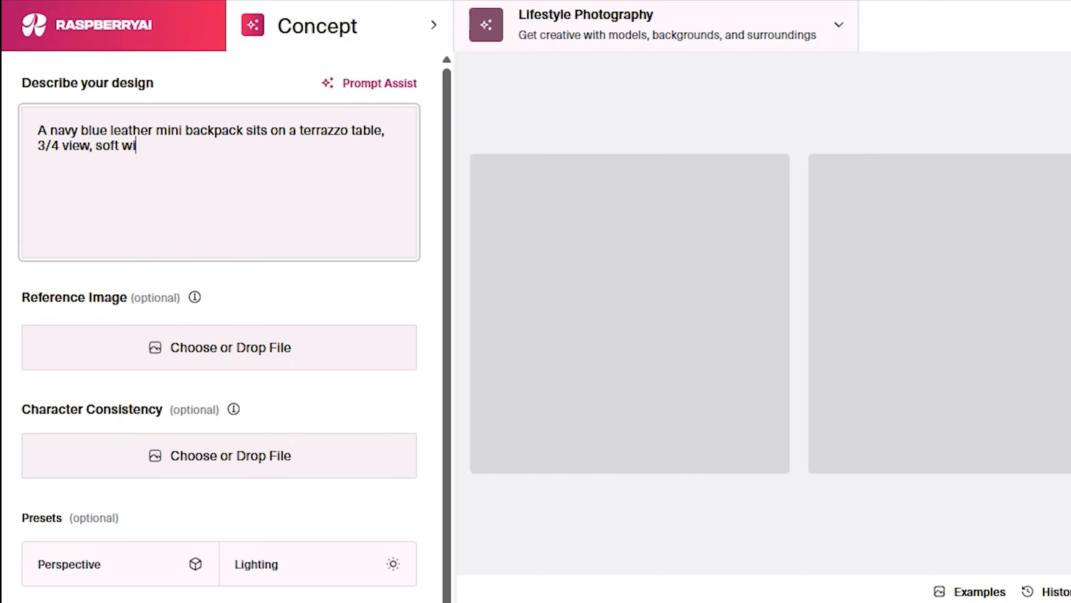
{"action": "type", "text": "ndow light, lifestyle"}
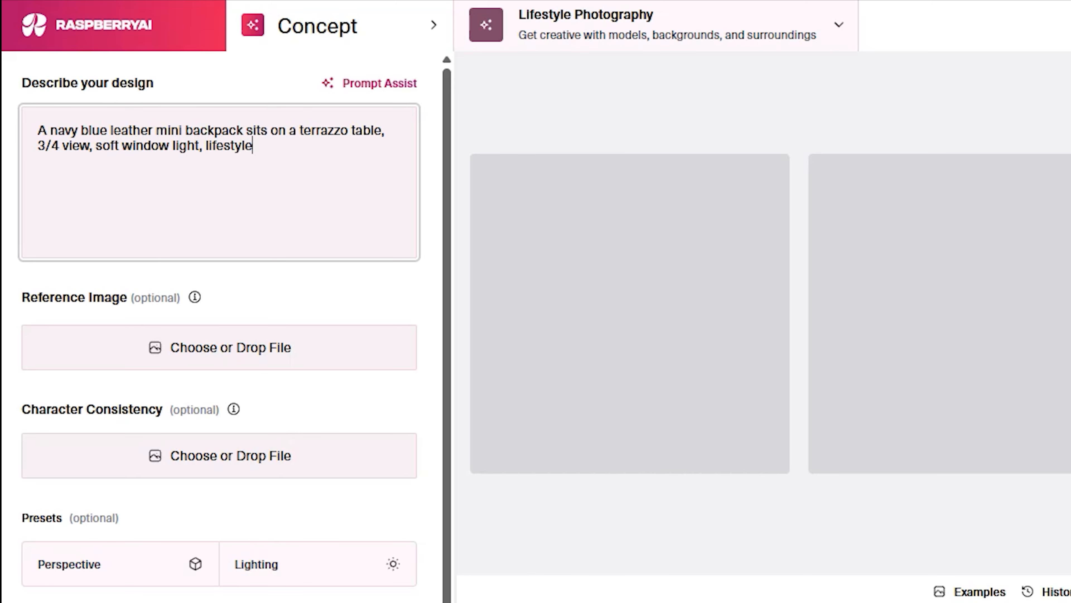
{"action": "type", "text": " editorial shot. Plant in background."}
Have Prompt Assist improve the backpack prompt, apply its version, and generate the images.
{"action": "left_click", "coordinate": [380, 83]}
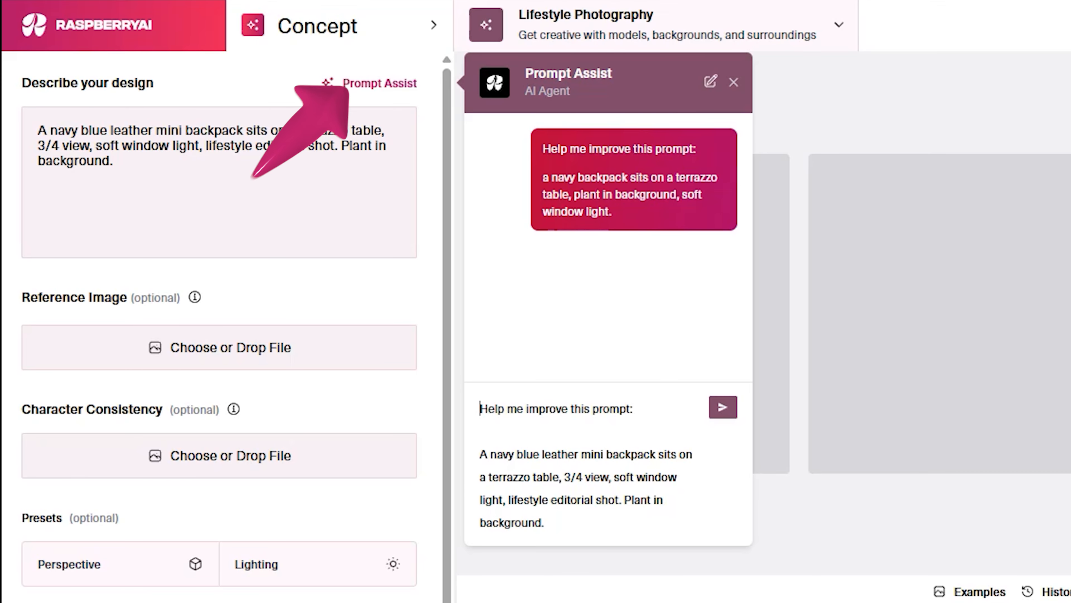
{"action": "left_click", "coordinate": [723, 407]}
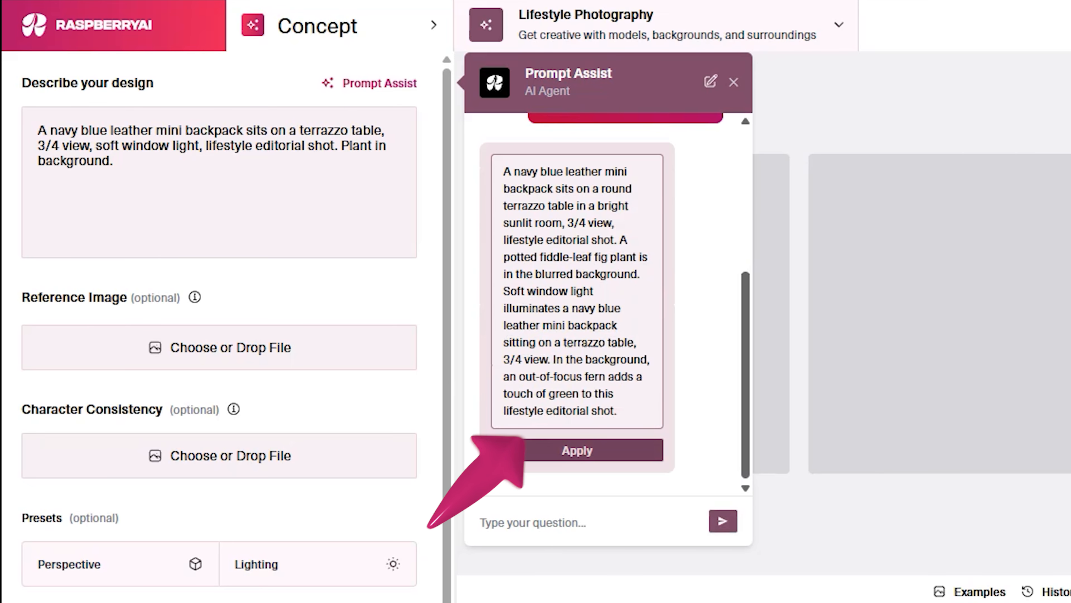
{"action": "left_click", "coordinate": [531, 450]}
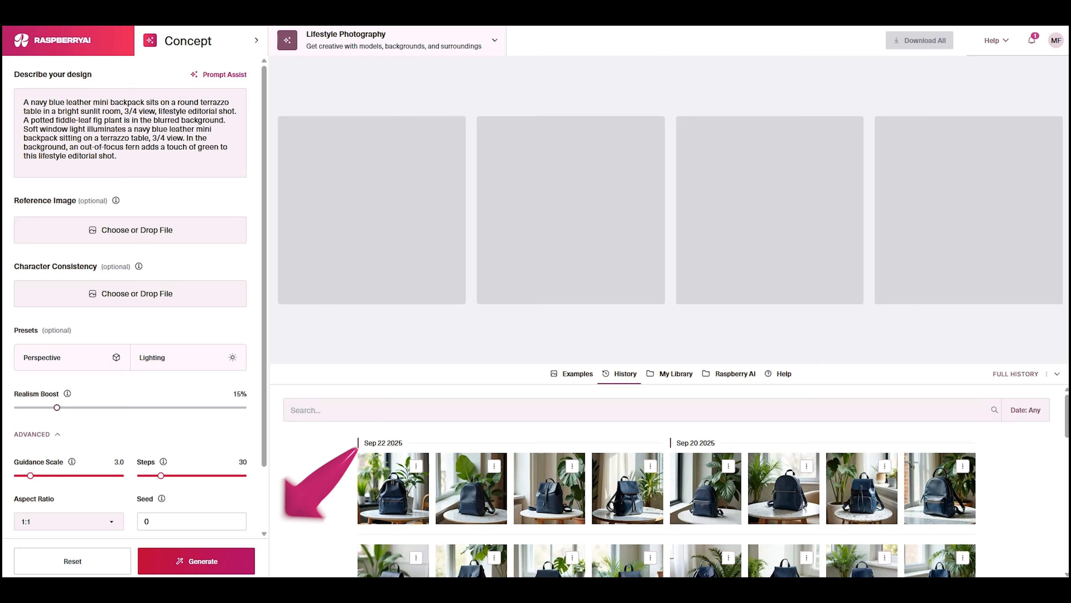
{"action": "left_click", "coordinate": [207, 588]}
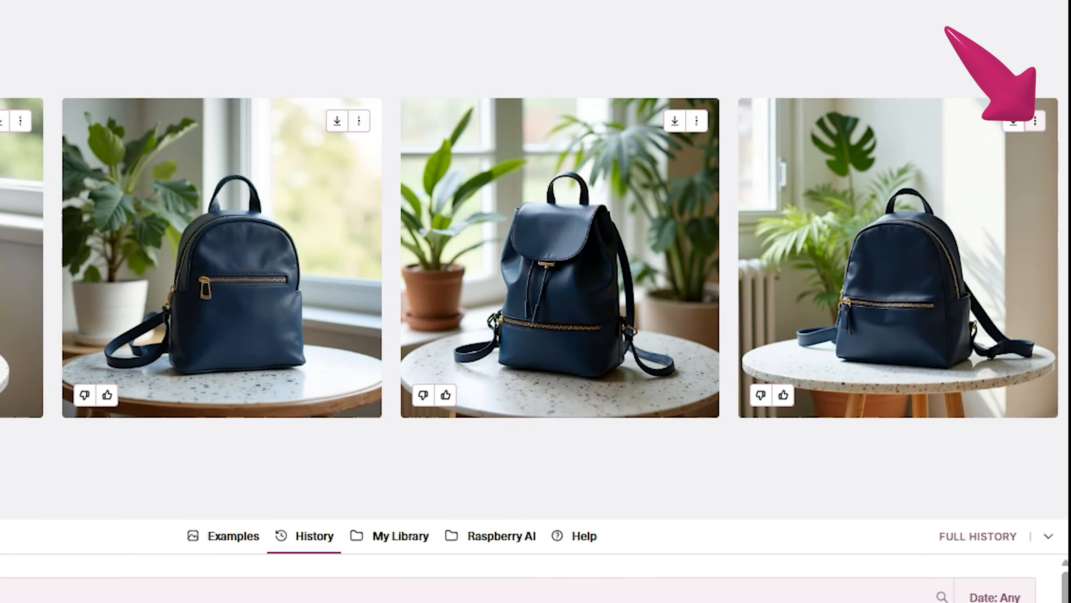
Open the fourth generated image in the image editor and add the saved navy leather drawstring backpack from My Library as a reference image.
{"action": "left_click", "coordinate": [1049, 129]}
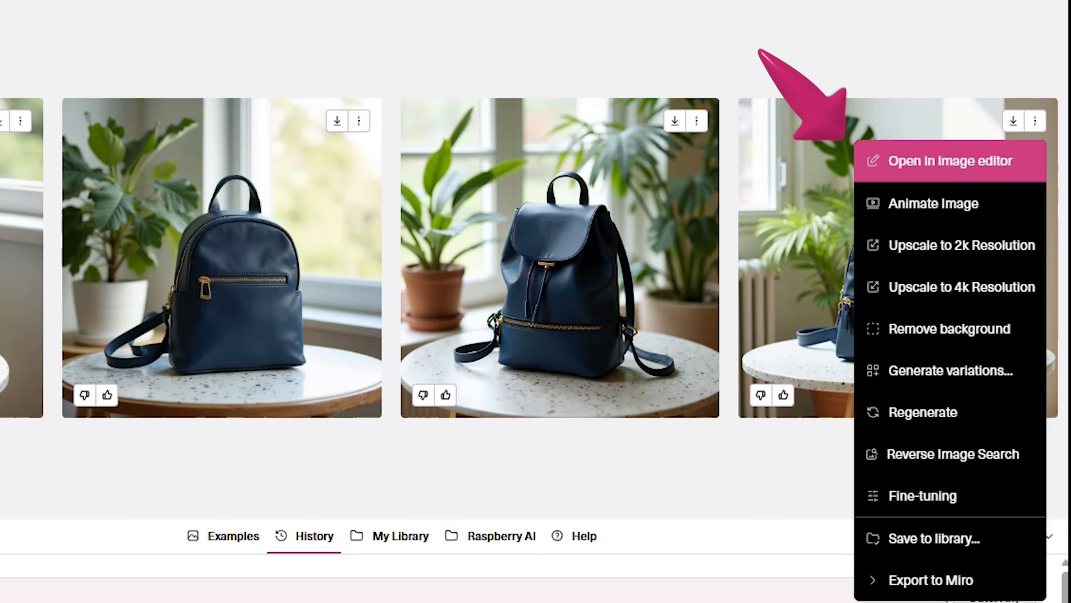
{"action": "left_click", "coordinate": [950, 161]}
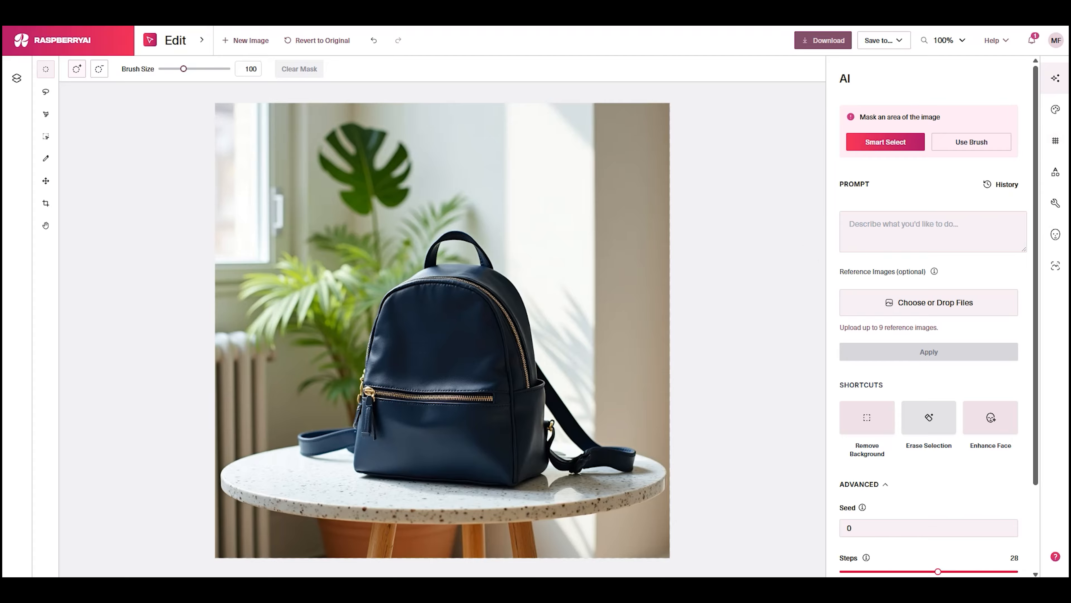
{"action": "left_click", "coordinate": [928, 302]}
{"action": "scroll", "coordinate": [531, 379], "scroll_direction": "down", "scroll_amount": 15}
{"action": "scroll", "coordinate": [532, 380], "scroll_direction": "up", "scroll_amount": 10}
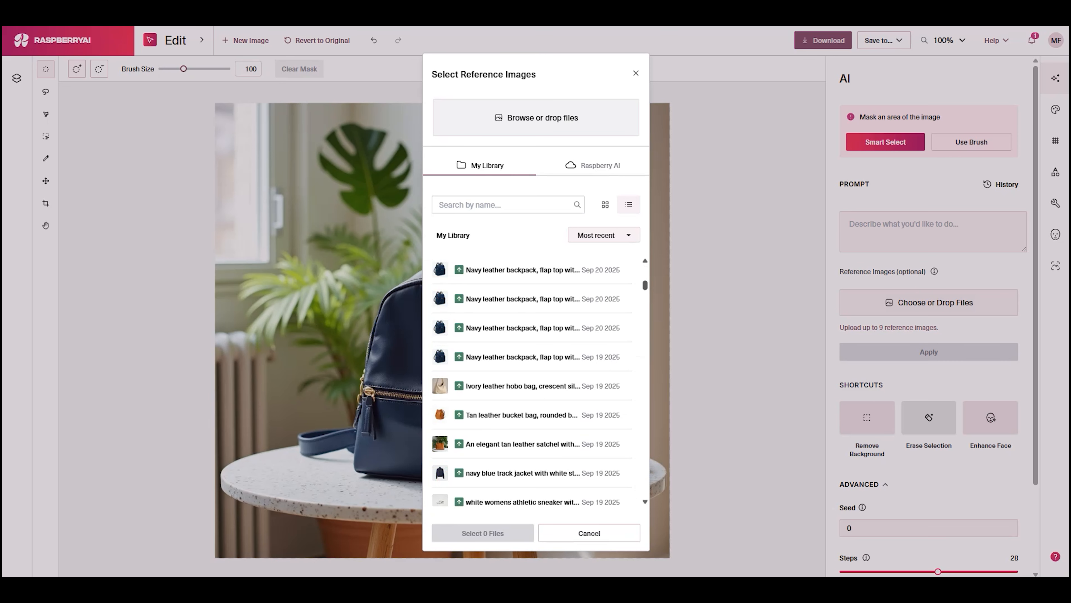
{"action": "scroll", "coordinate": [532, 380], "scroll_direction": "down", "scroll_amount": 10}
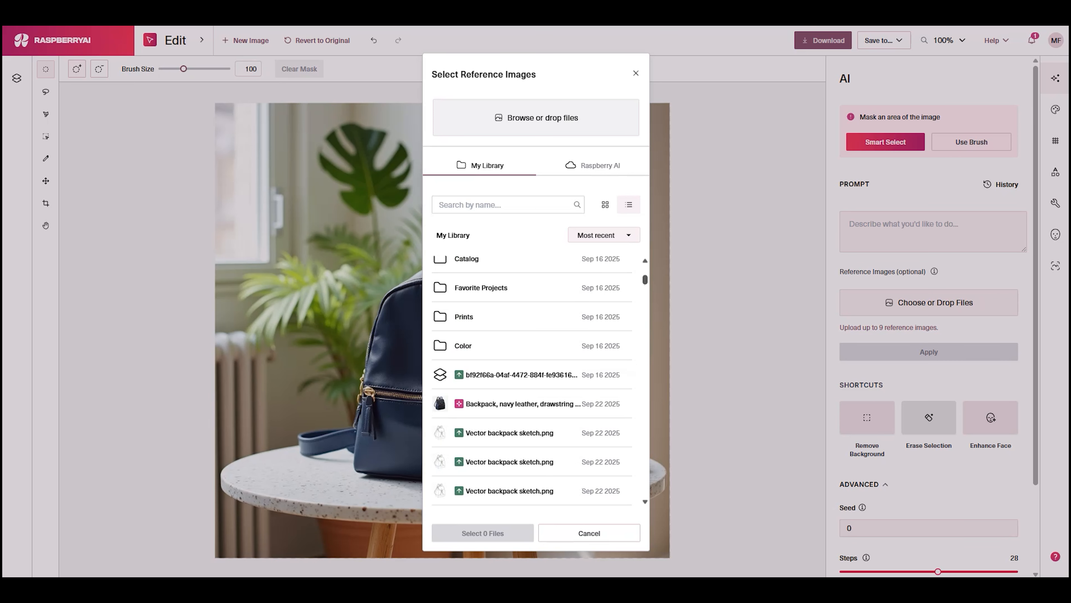
{"action": "left_click", "coordinate": [532, 403]}
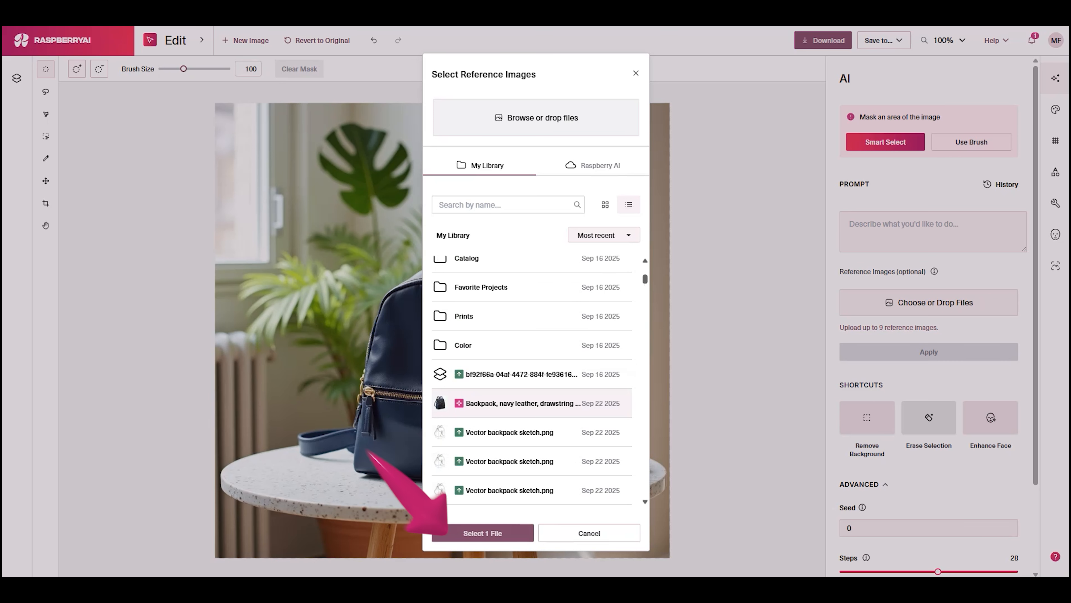
{"action": "left_click", "coordinate": [523, 532]}
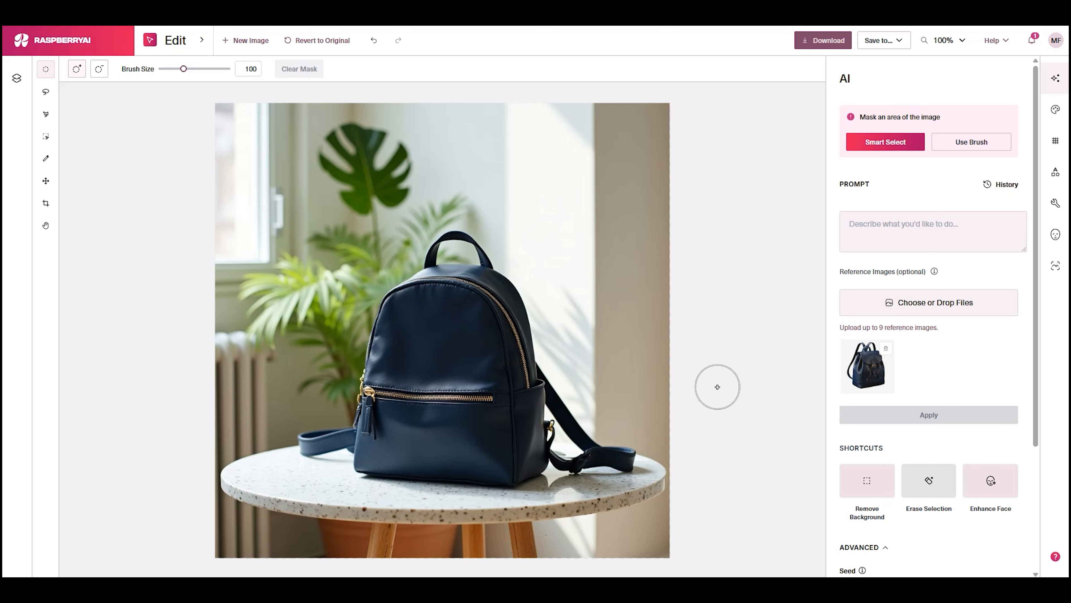
Apply the edit prompt "Completely replace existing bag with reference image. Keep no details of existing bag." and view the second result.
{"action": "left_click", "coordinate": [907, 230]}
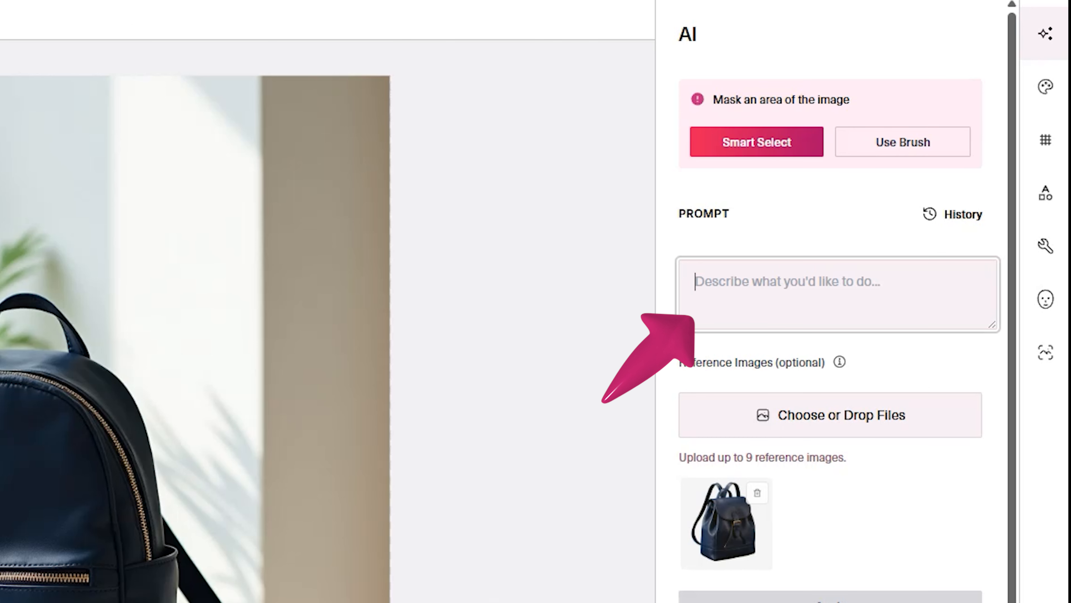
{"action": "type", "text": "Completely replace"}
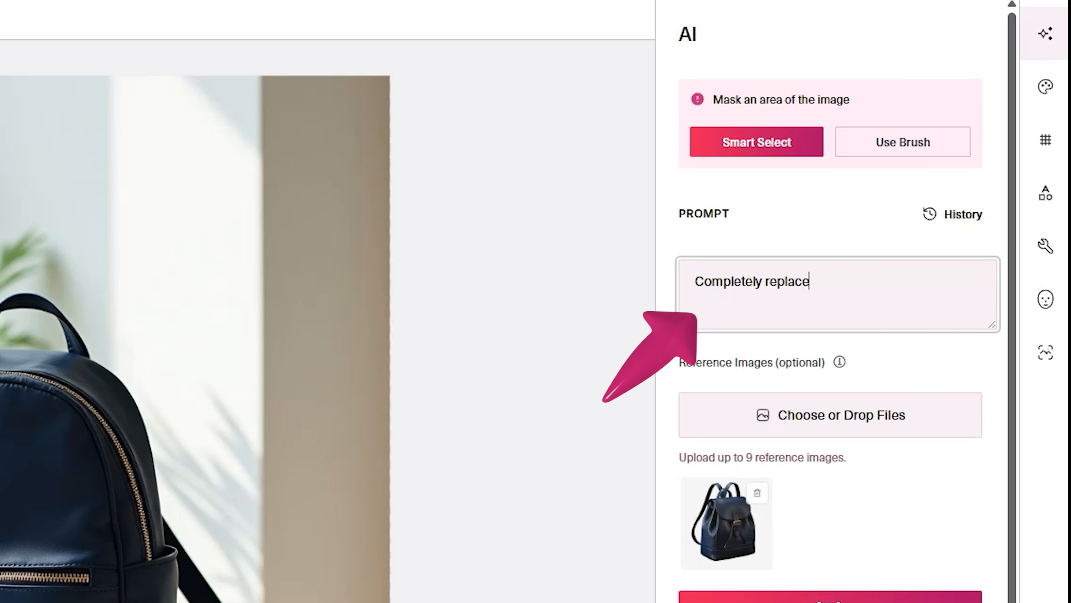
{"action": "type", "text": " existing bag"}
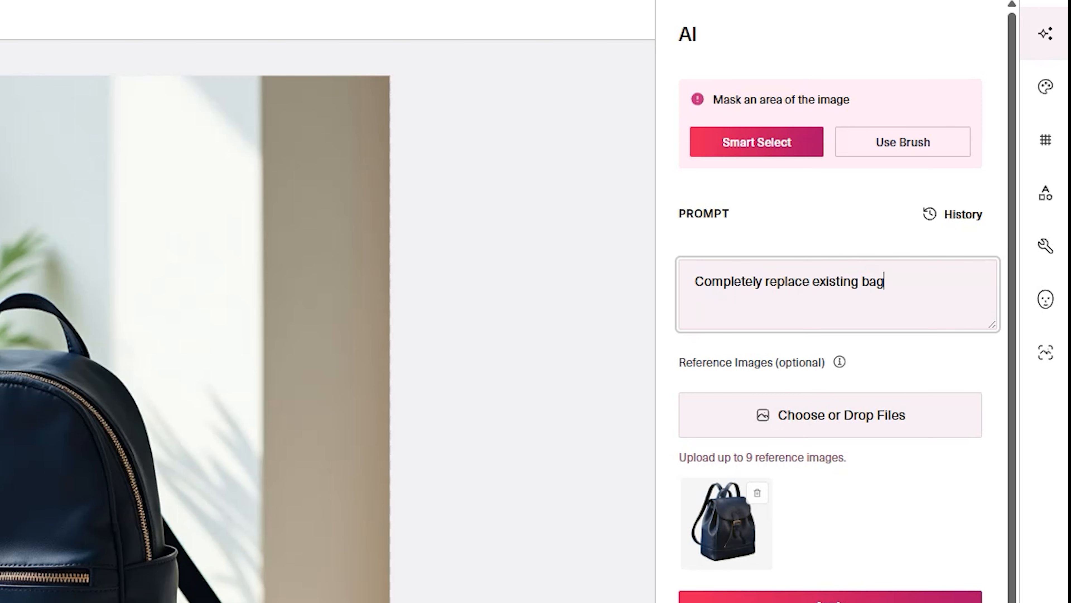
{"action": "type", "text": " with reference image. Keep"}
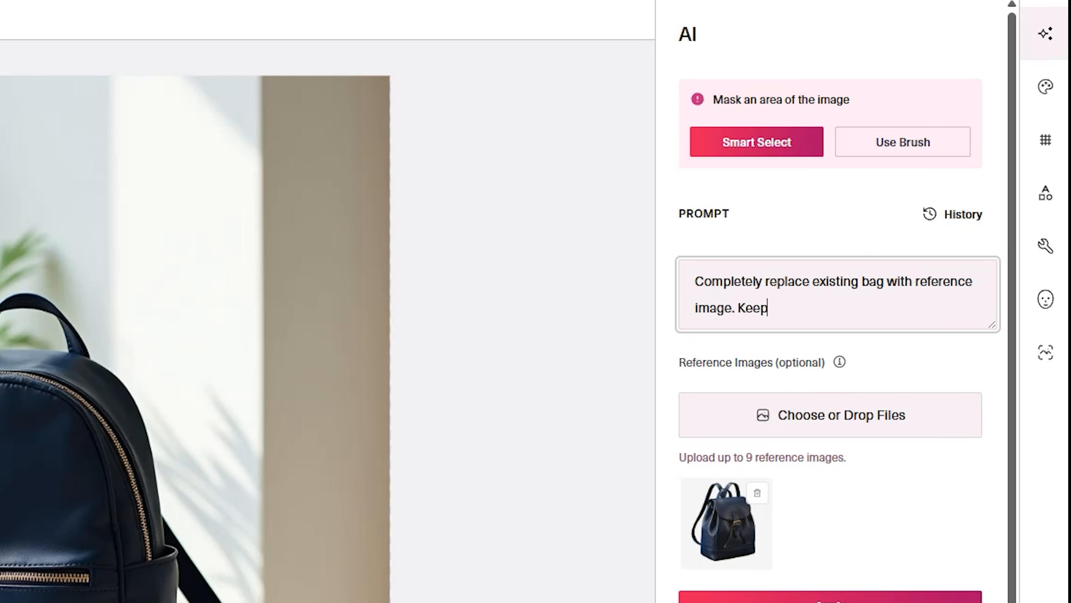
{"action": "type", "text": " no details of existing "}
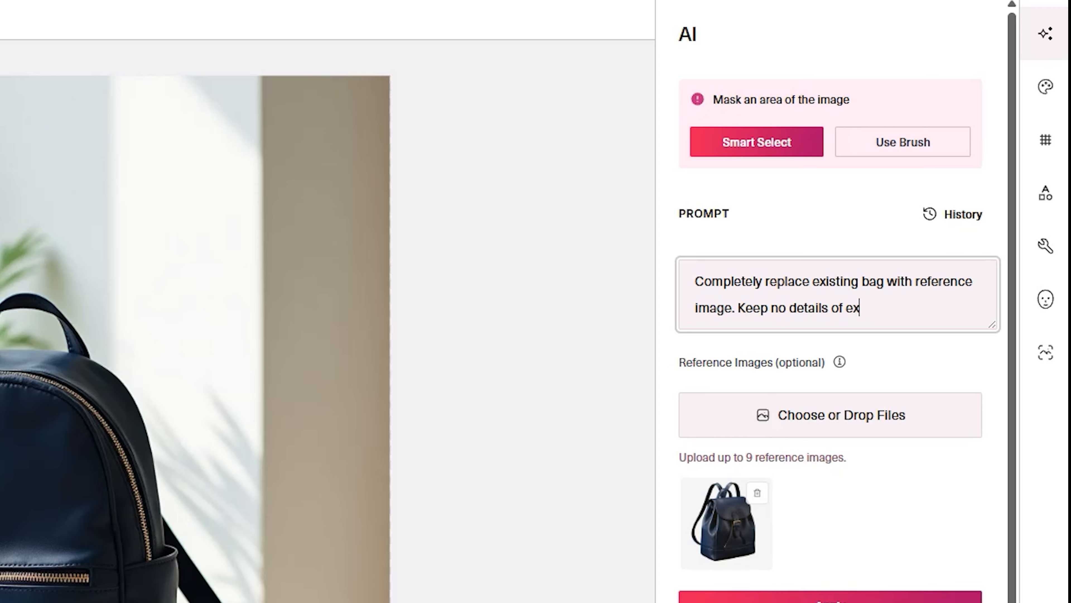
{"action": "type", "text": "bag."}
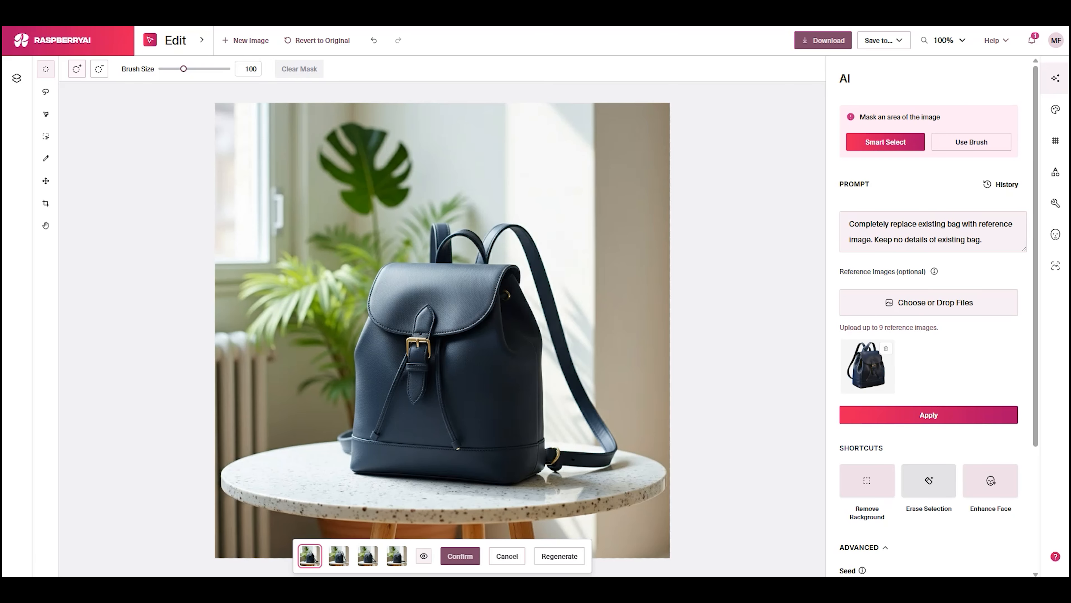
{"action": "left_click", "coordinate": [338, 556]}
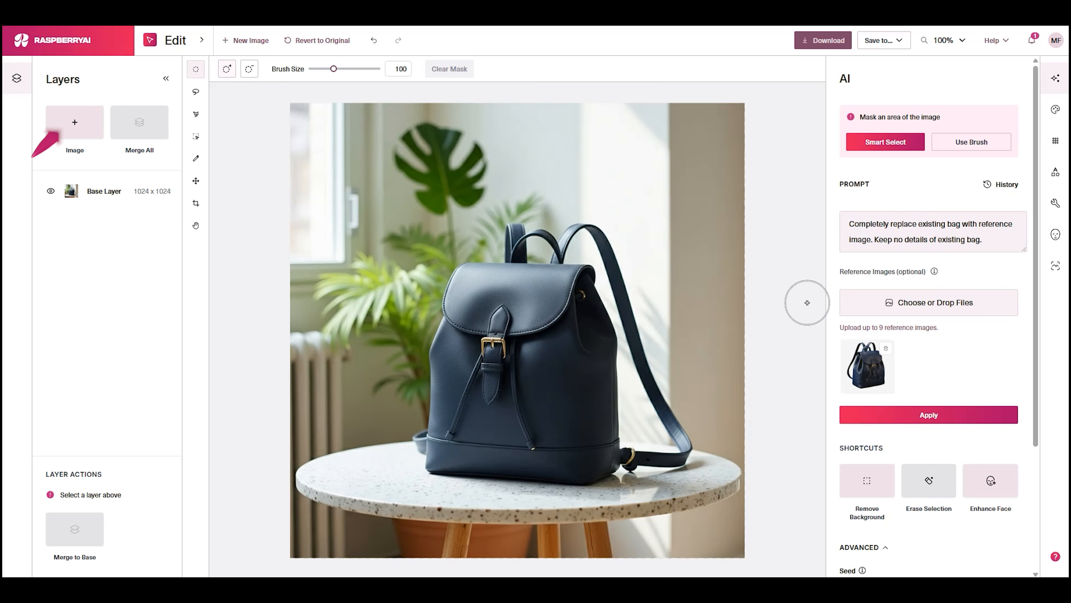
Switch to the Lifestyle Photography concept tool to start a new image.
{"action": "left_click", "coordinate": [175, 41]}
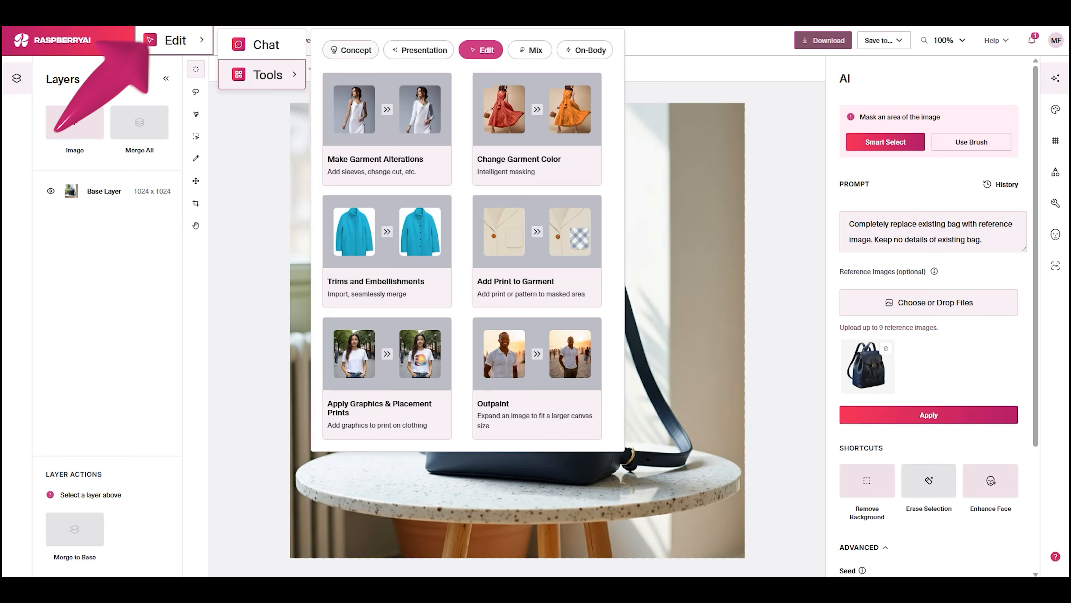
{"action": "left_click", "coordinate": [350, 50]}
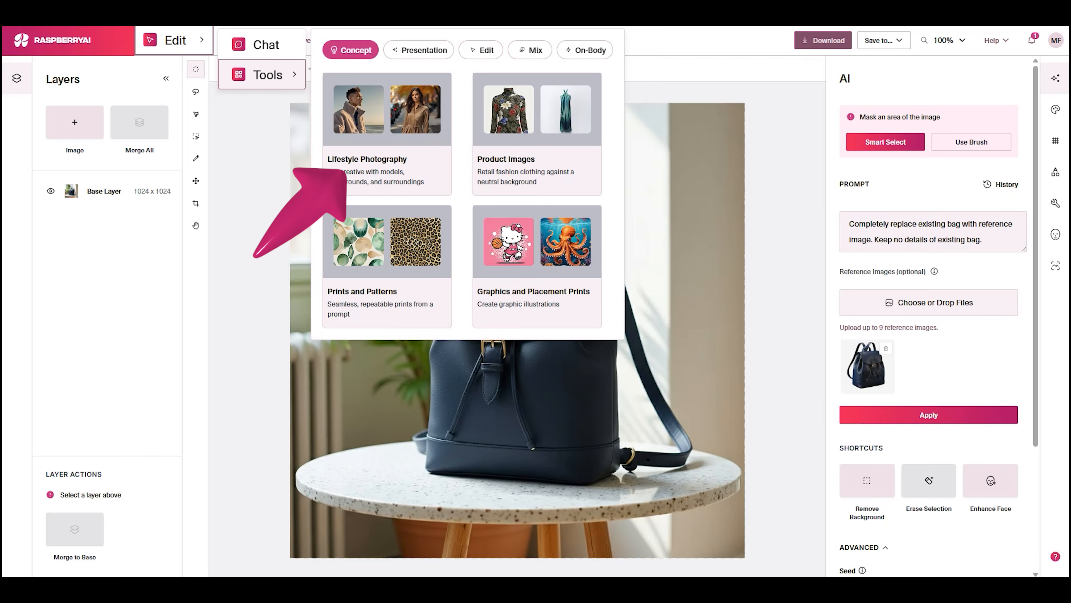
{"action": "left_click", "coordinate": [367, 169]}
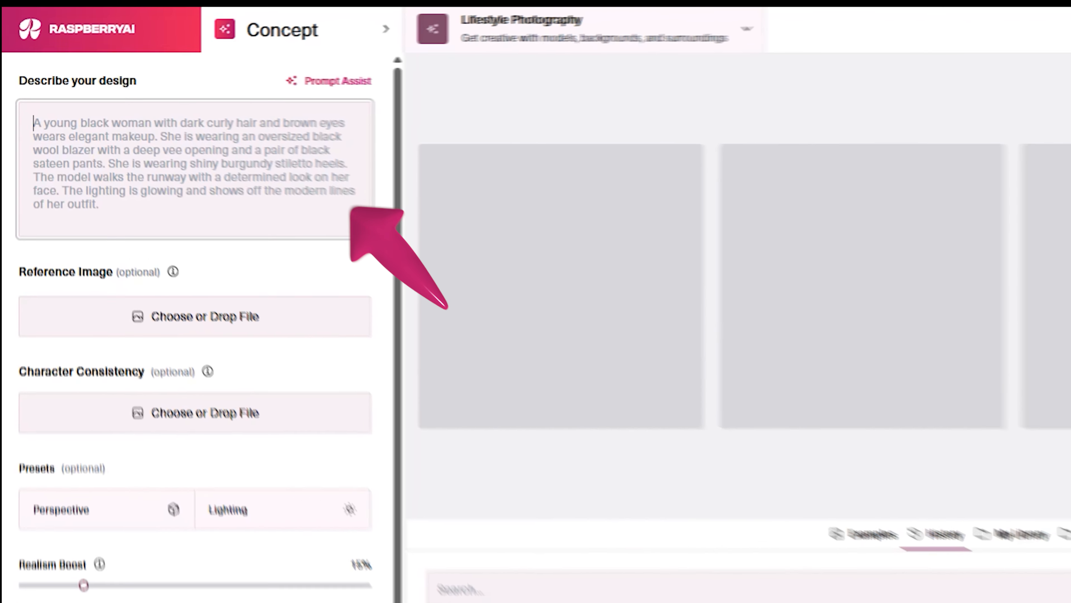
Enter "An Indian woman wears a cream cable knit sweater paired with light wash denim jeans cuffed at the hem, and a pair of clean white sneakers.".
{"action": "type", "text": "An Indian woman wears a cable knit"}
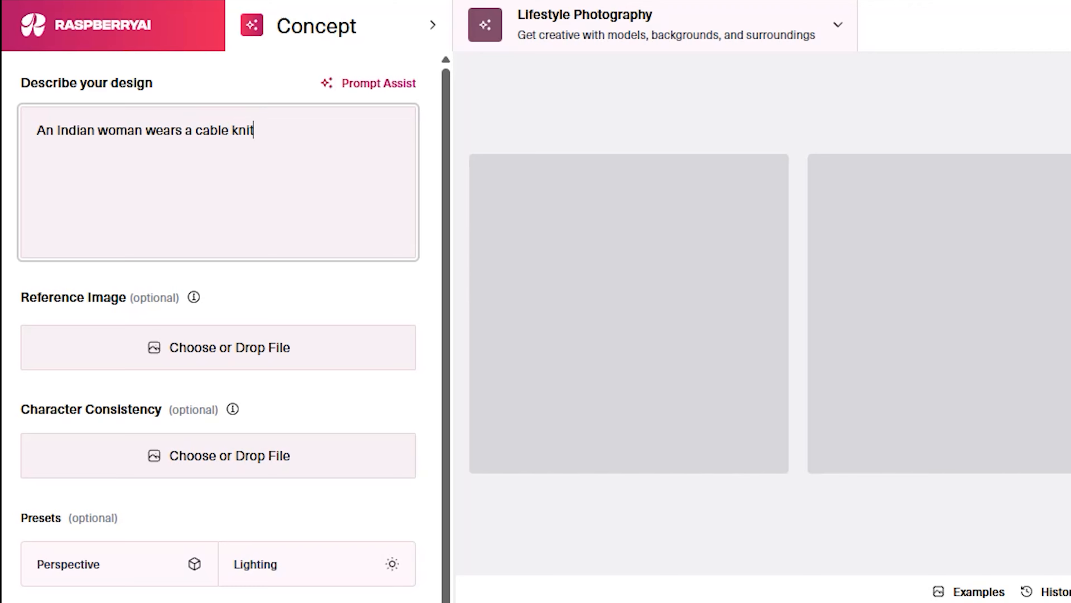
{"action": "left_click", "coordinate": [195, 130]}
{"action": "type", "text": "cream cable knit "}
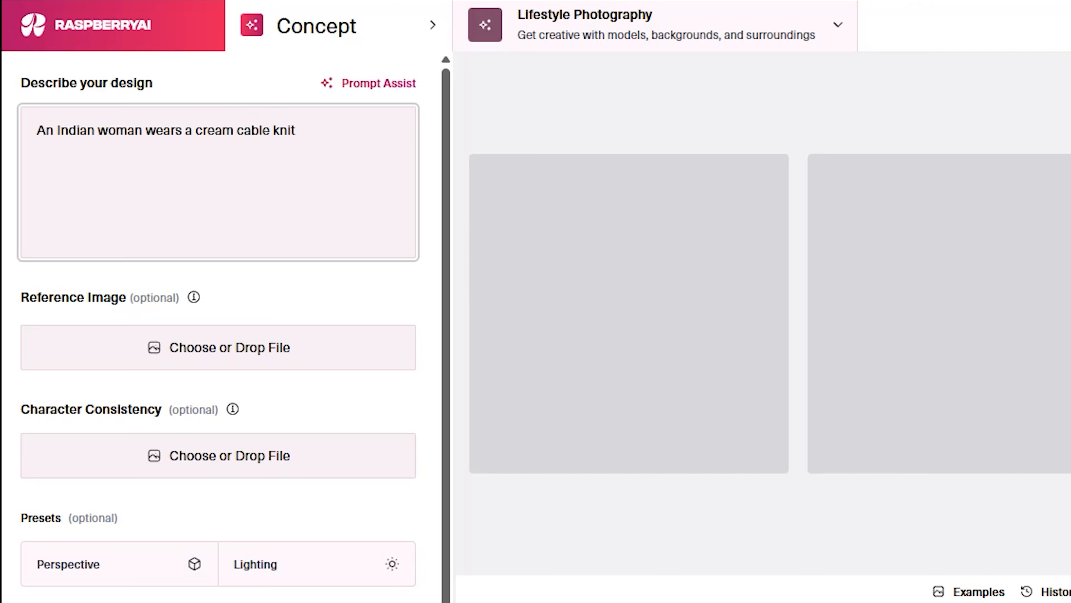
{"action": "type", "text": "sweater paired with light wash "}
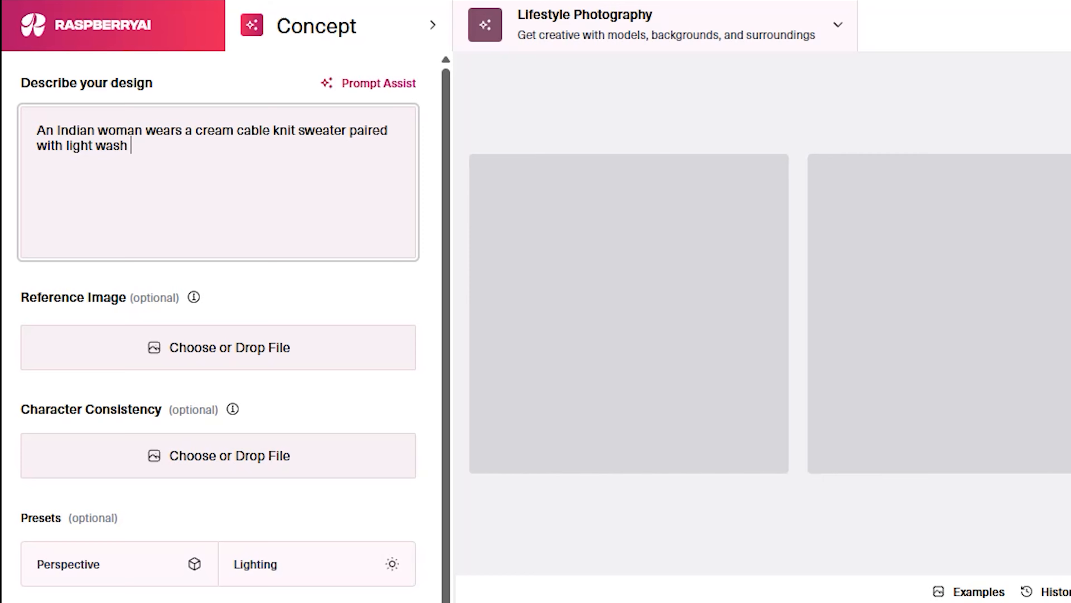
{"action": "type", "text": "denim jeans cuffed at"}
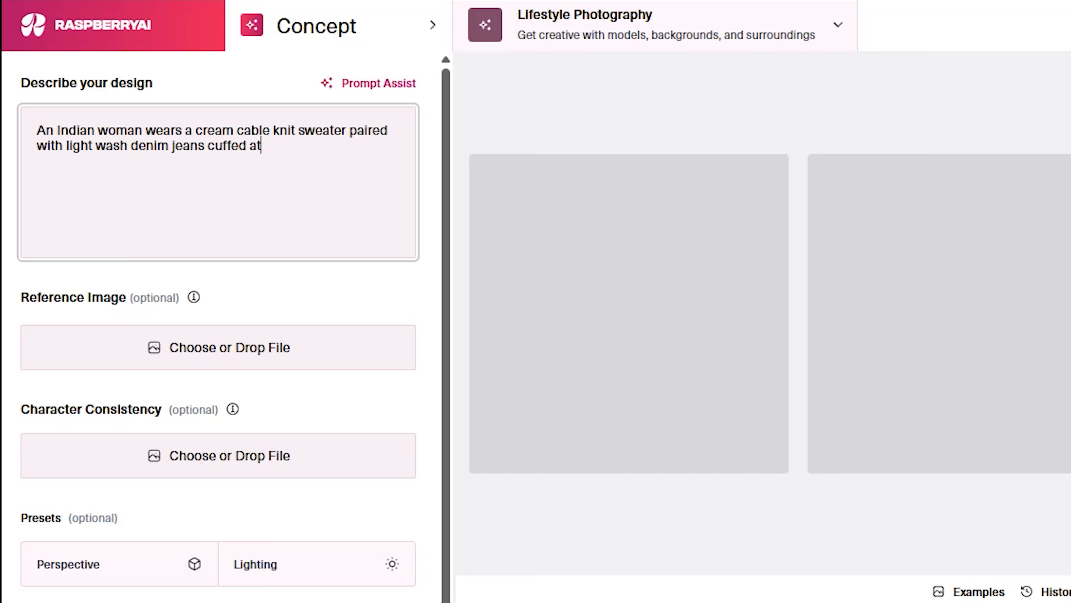
{"action": "type", "text": " the hem, and a pair of clea"}
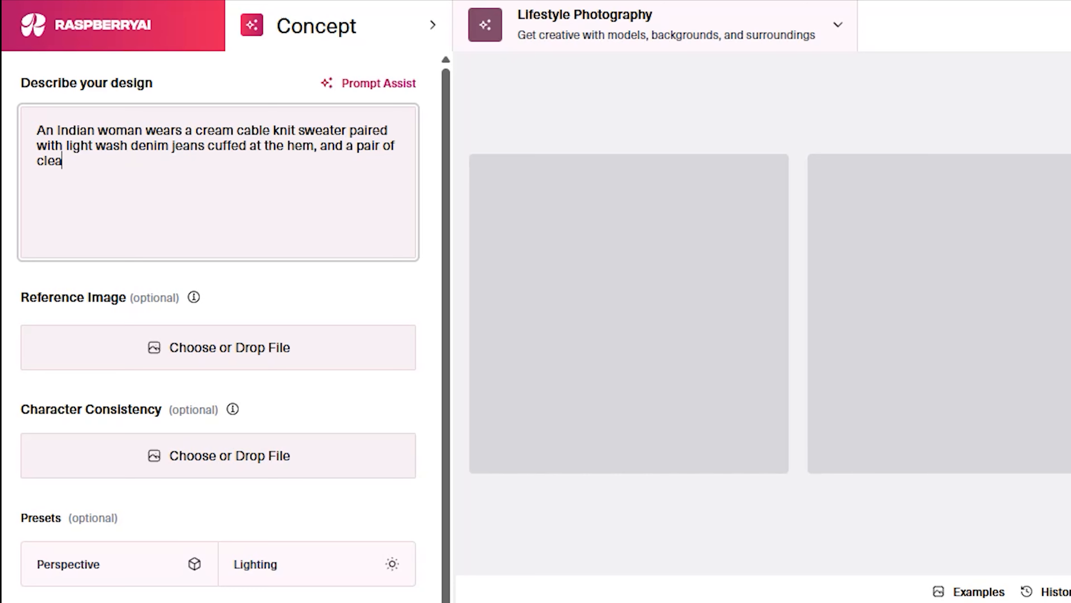
{"action": "type", "text": "n white sneakers. She is wearing a nav"}
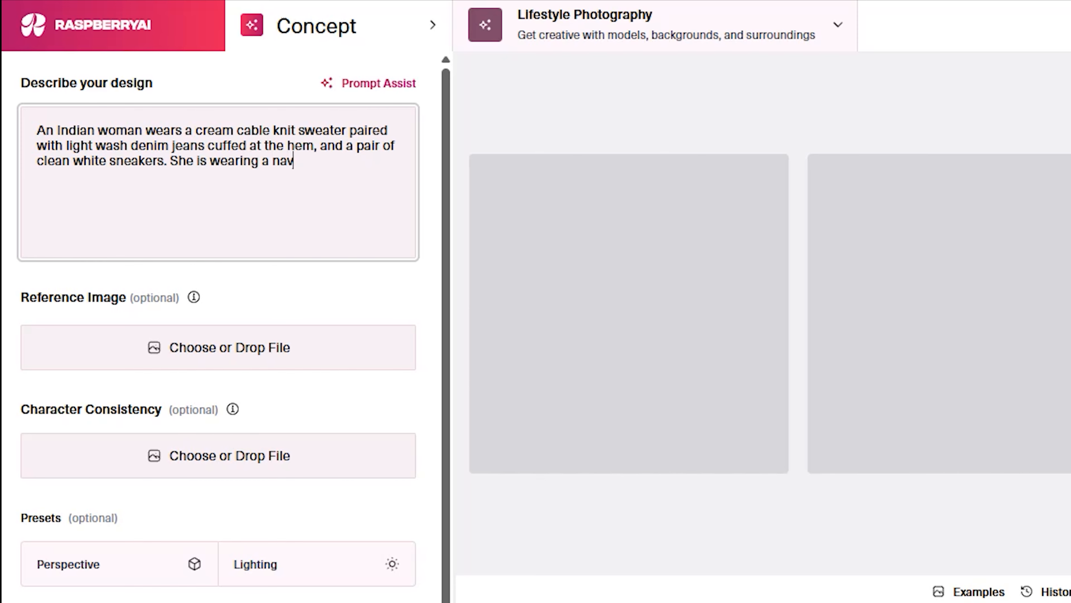
Continue the prompt with "She is wearing a navy mini backpack on her back. She is standing on a tree-lined city sidewalk, lit by golden hour.".
{"action": "type", "text": "y mini backpack on her back. She is standing on a tree-lined city sidewalk"}
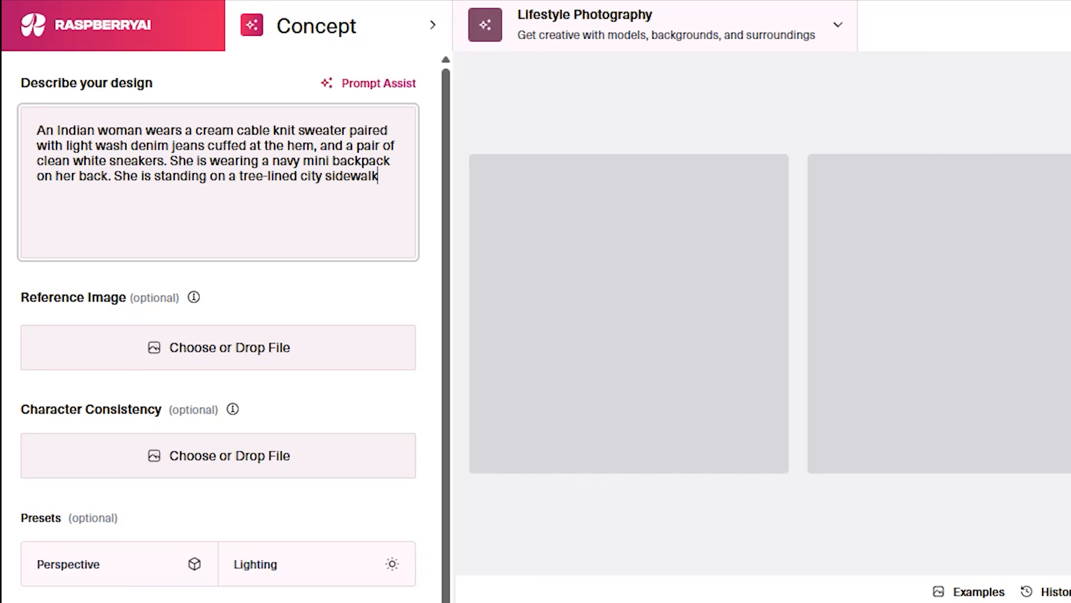
{"action": "type", "text": "olden hour. Pi"}
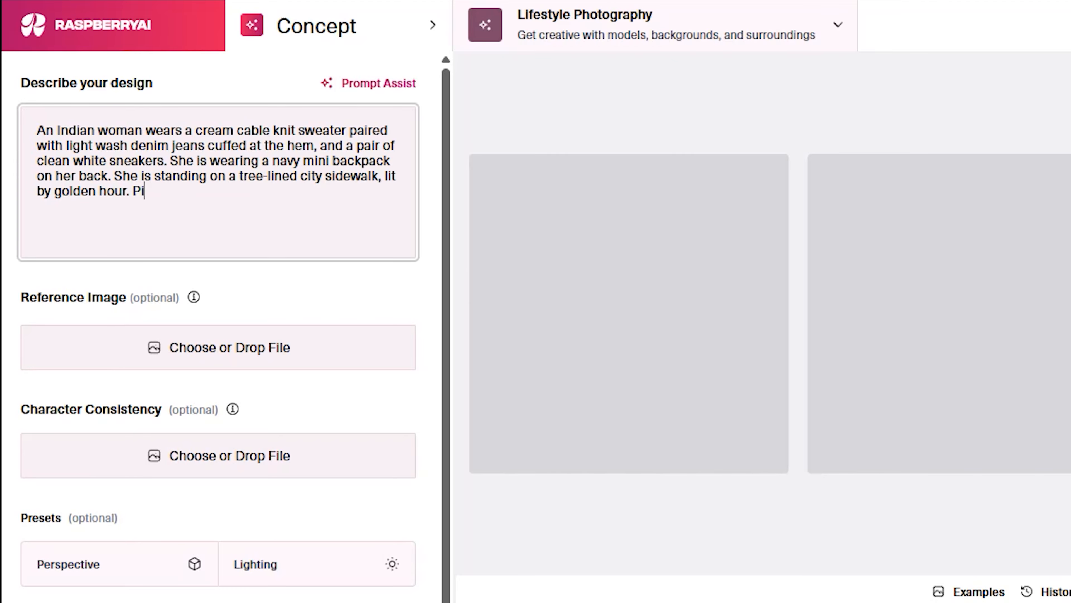
End the prompt with "Pictured from the back. The woman is looking backwards." and generate the lifestyle images.
{"action": "type", "text": "ctured from the back"}
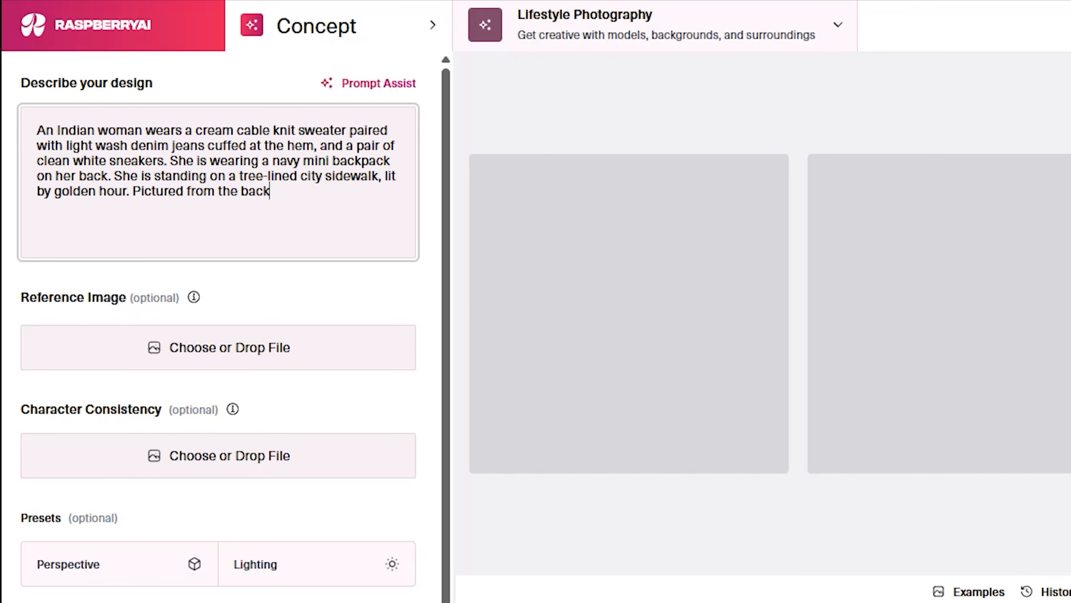
{"action": "type", "text": ". The woman is looking backwards."}
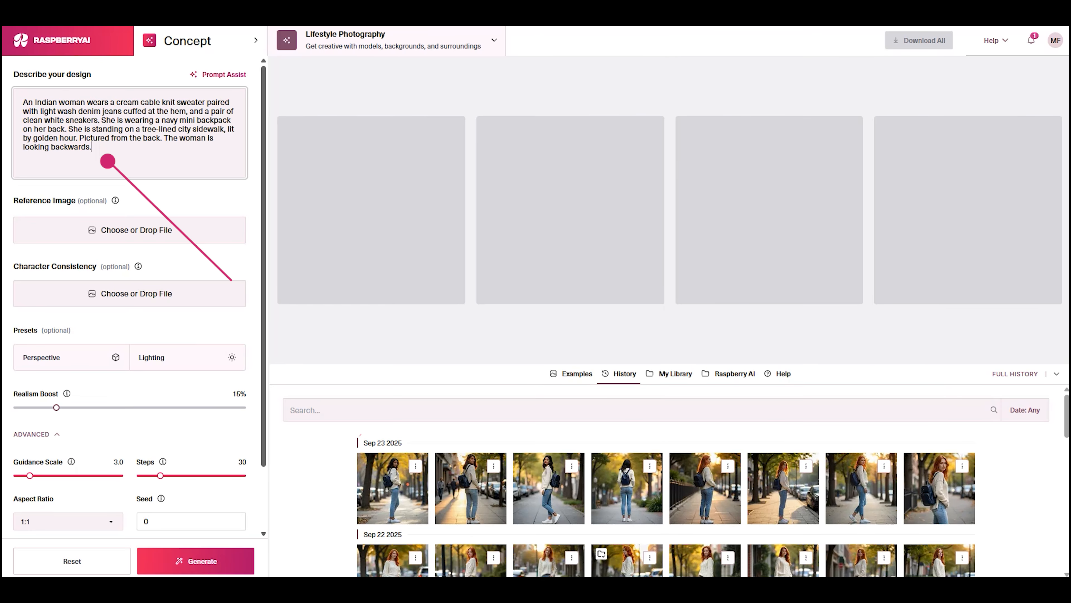
{"action": "left_click", "coordinate": [194, 561]}
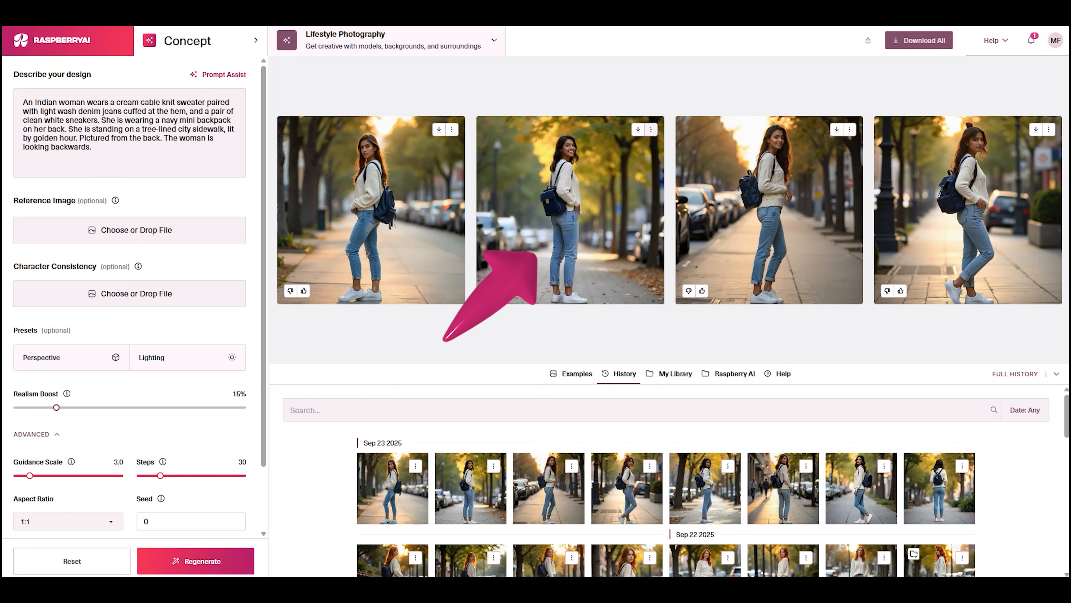
View the second generated image enlarged and save it to My Library.
{"action": "left_click", "coordinate": [534, 254]}
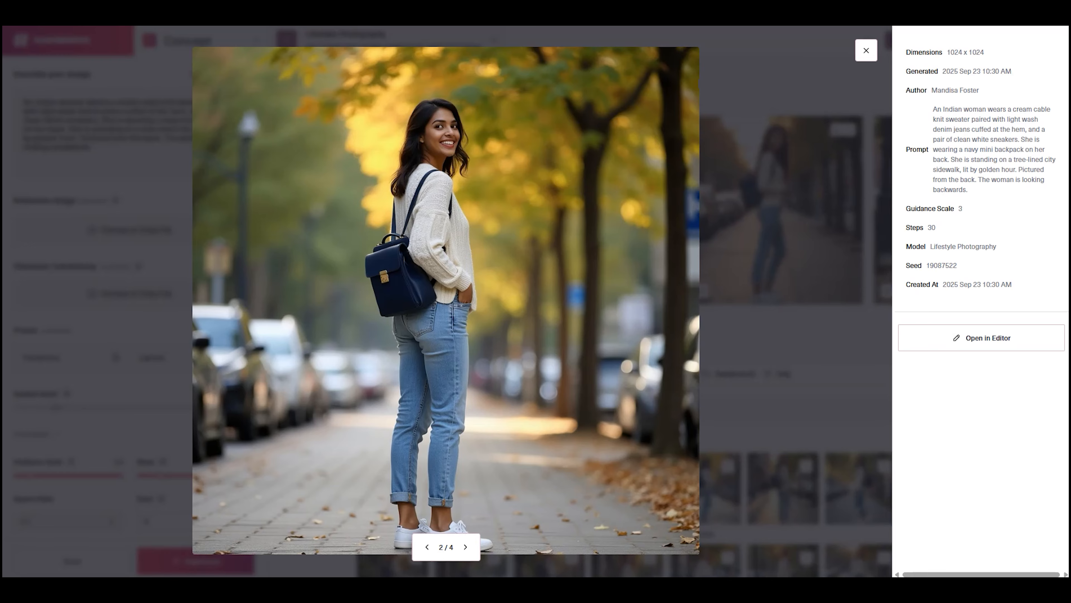
{"action": "key", "text": "Escape"}
{"action": "left_click", "coordinate": [651, 127]}
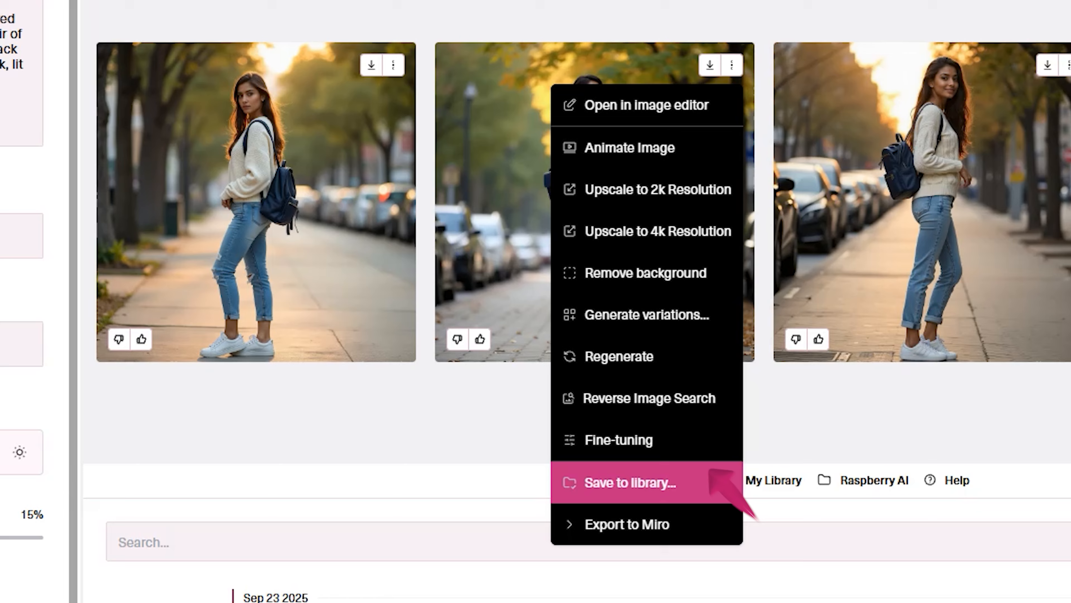
{"action": "left_click", "coordinate": [630, 483]}
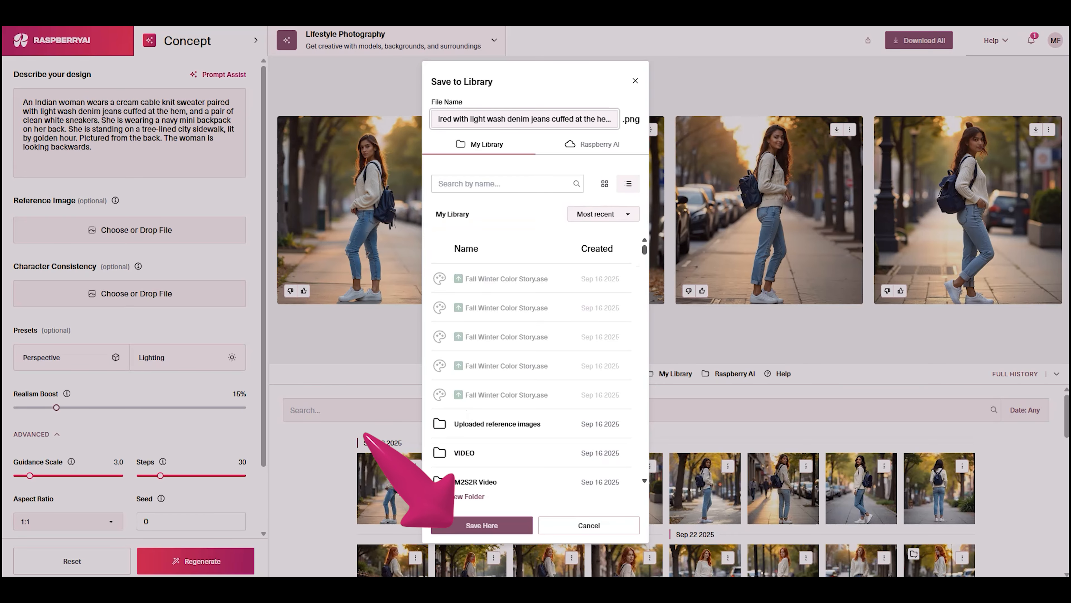
{"action": "key", "text": "Return"}
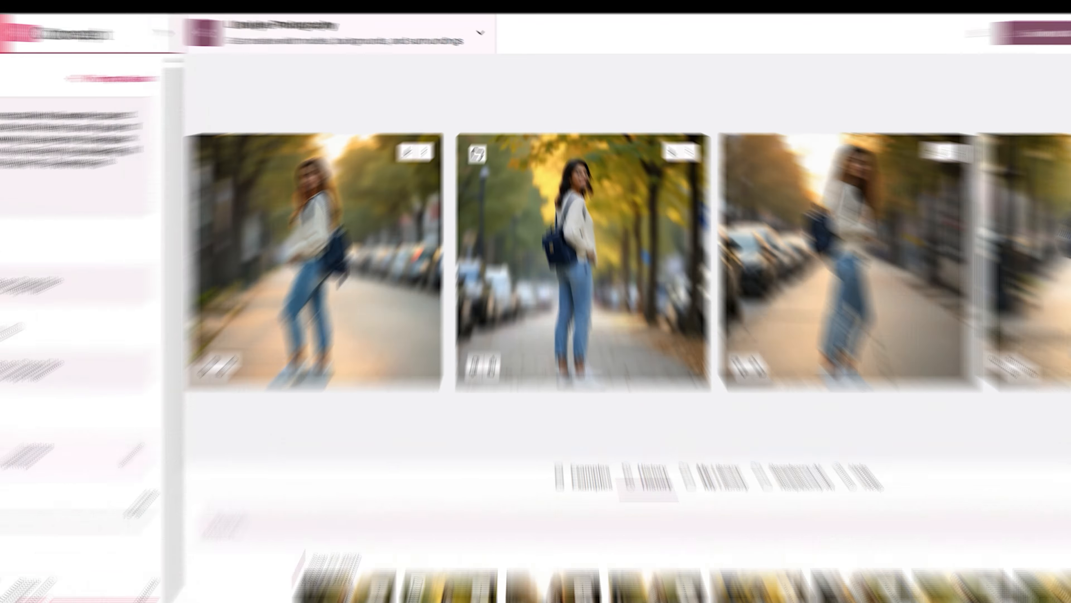
Switch to the On-Body Presentation tool and add the navy leather drawstring backpack render as the clothing image.
{"action": "left_click", "coordinate": [187, 40]}
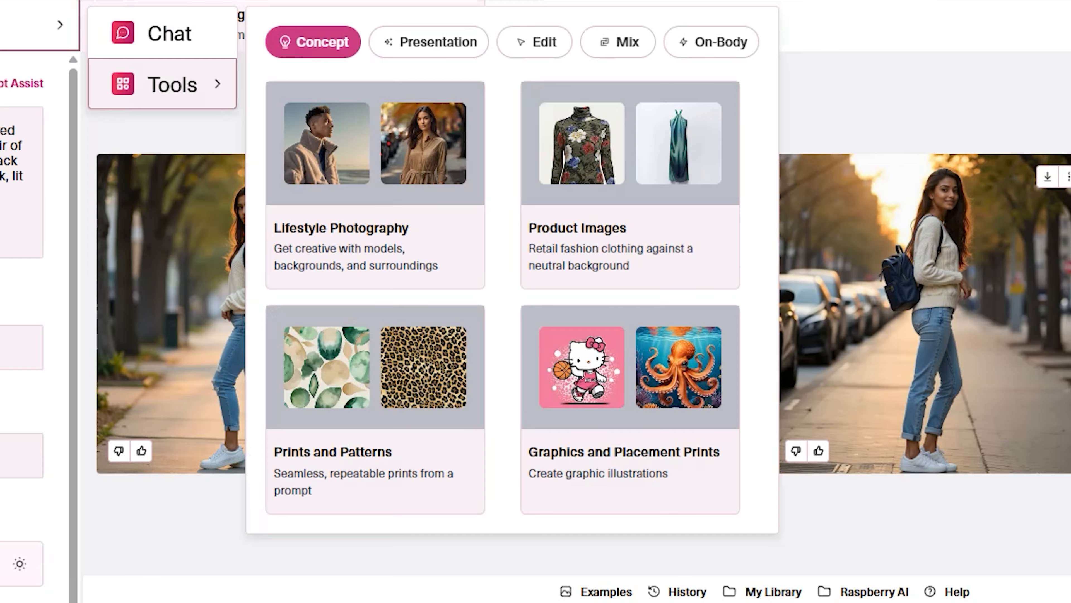
{"action": "left_click", "coordinate": [712, 42]}
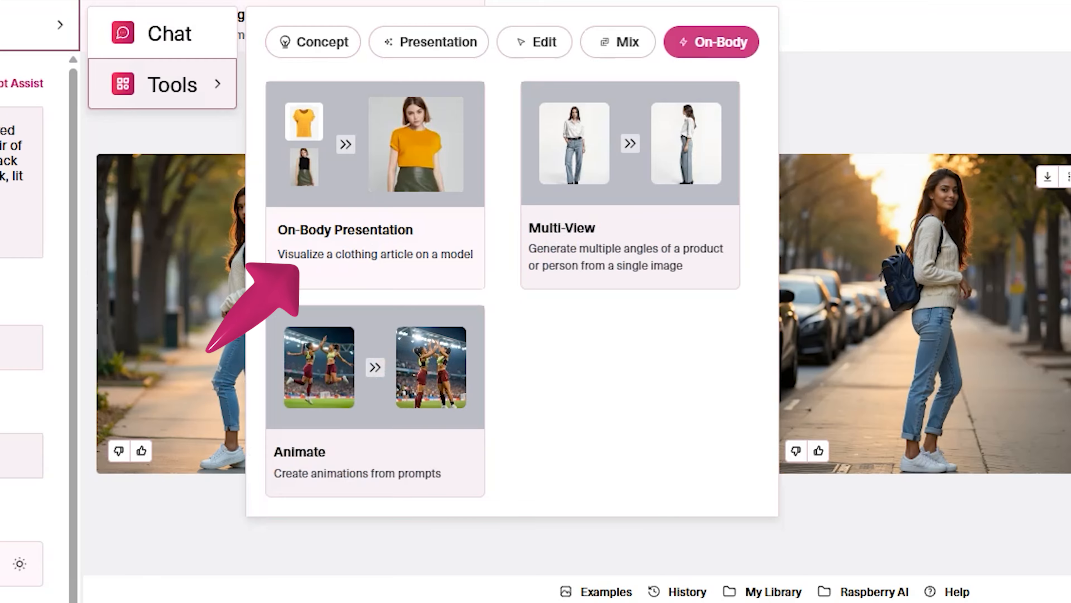
{"action": "left_click", "coordinate": [304, 259]}
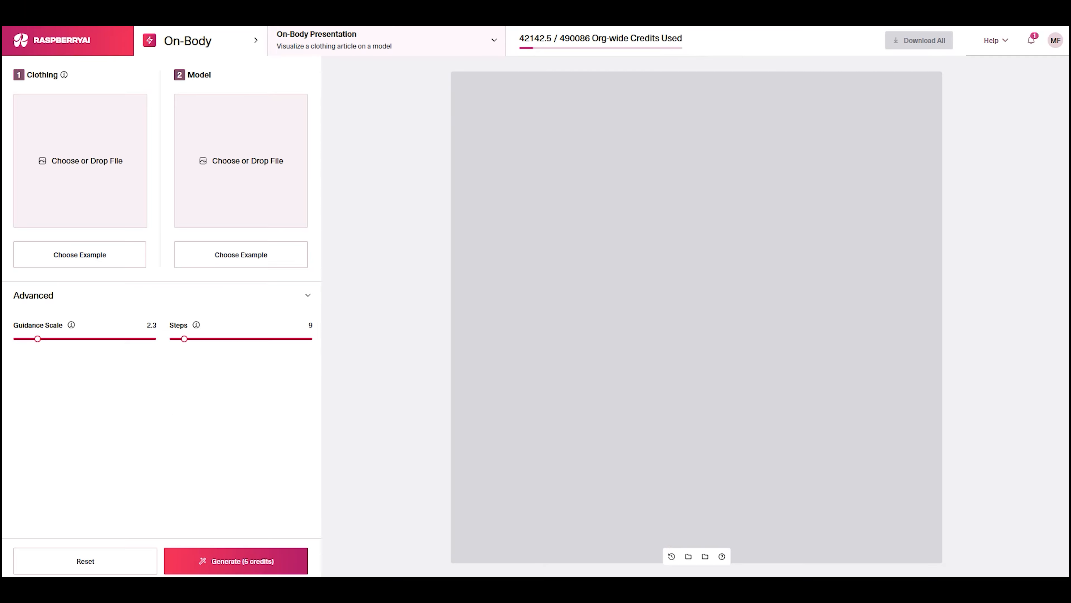
{"action": "left_click_drag", "start_coordinate": [1069, 460], "coordinate": [134, 195]}
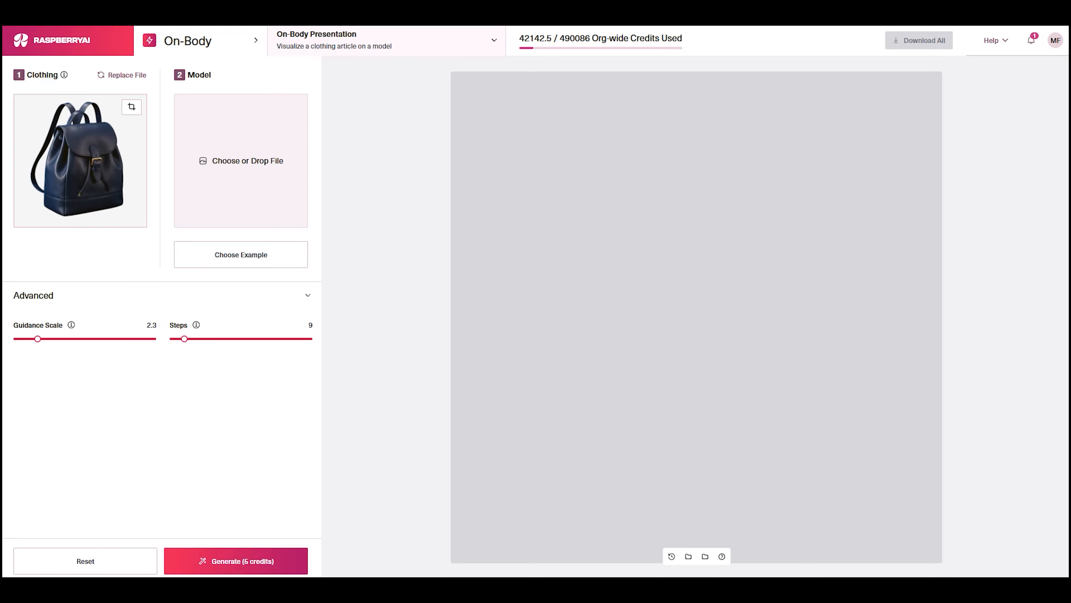
Load the saved street photo of the woman in the cream sweater from My Library as the model image.
{"action": "left_click", "coordinate": [198, 213]}
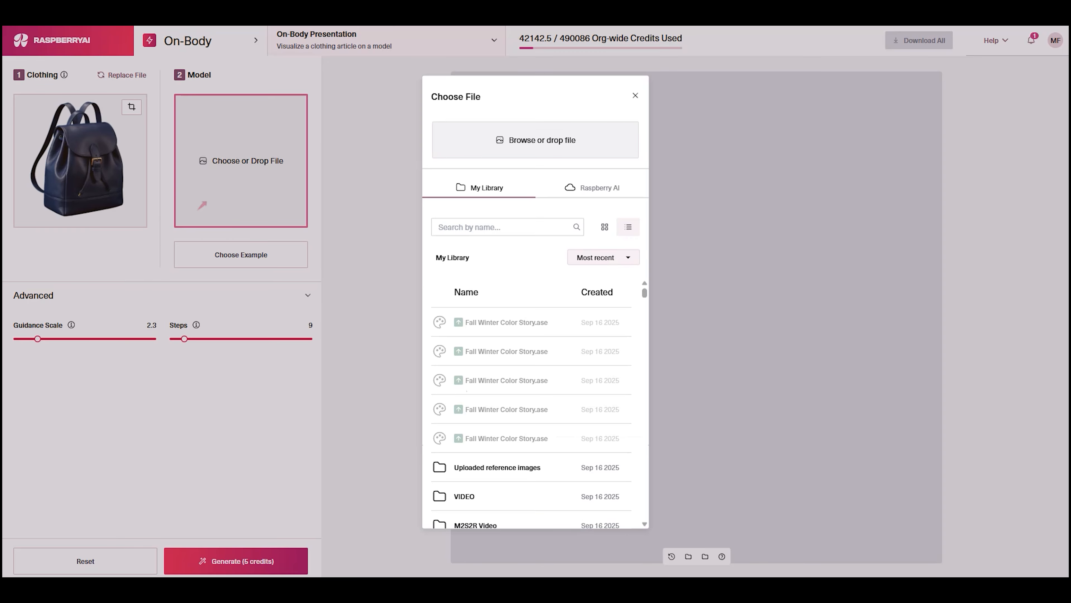
{"action": "scroll", "coordinate": [531, 401], "scroll_direction": "down", "scroll_amount": 10}
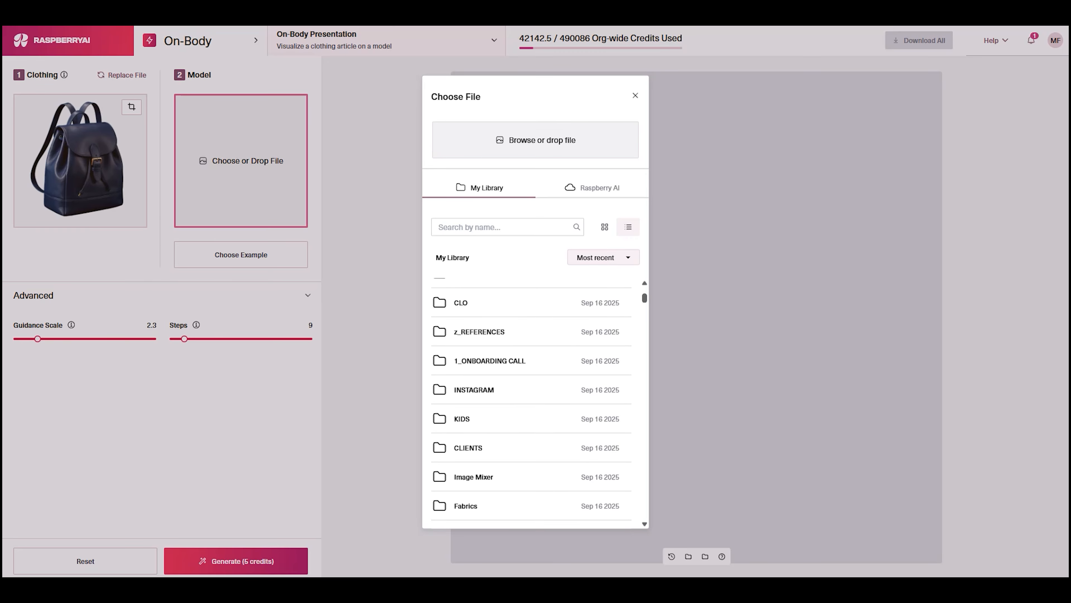
{"action": "left_click", "coordinate": [441, 473]}
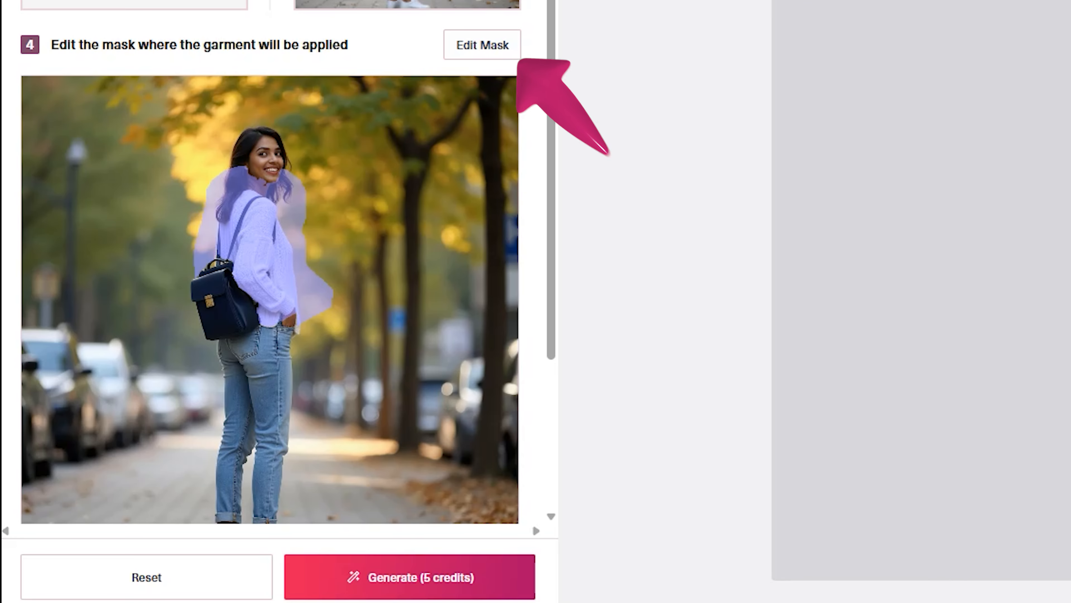
Replace the suggested mask with one painted over the model's backpack at brush size 20, and generate the on-body image.
{"action": "left_click", "coordinate": [482, 46]}
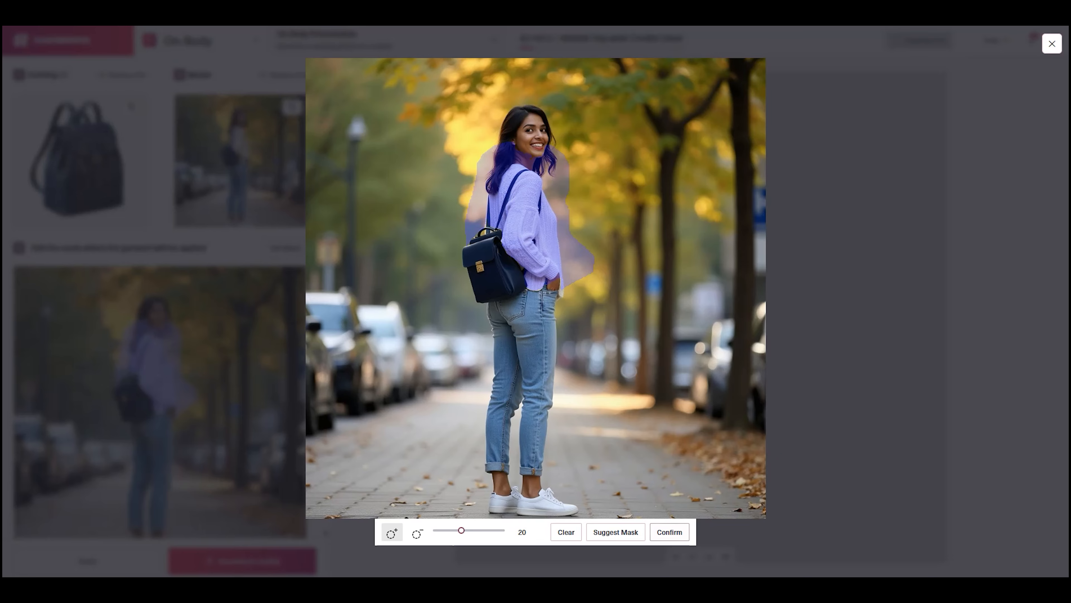
{"action": "left_click", "coordinate": [565, 531]}
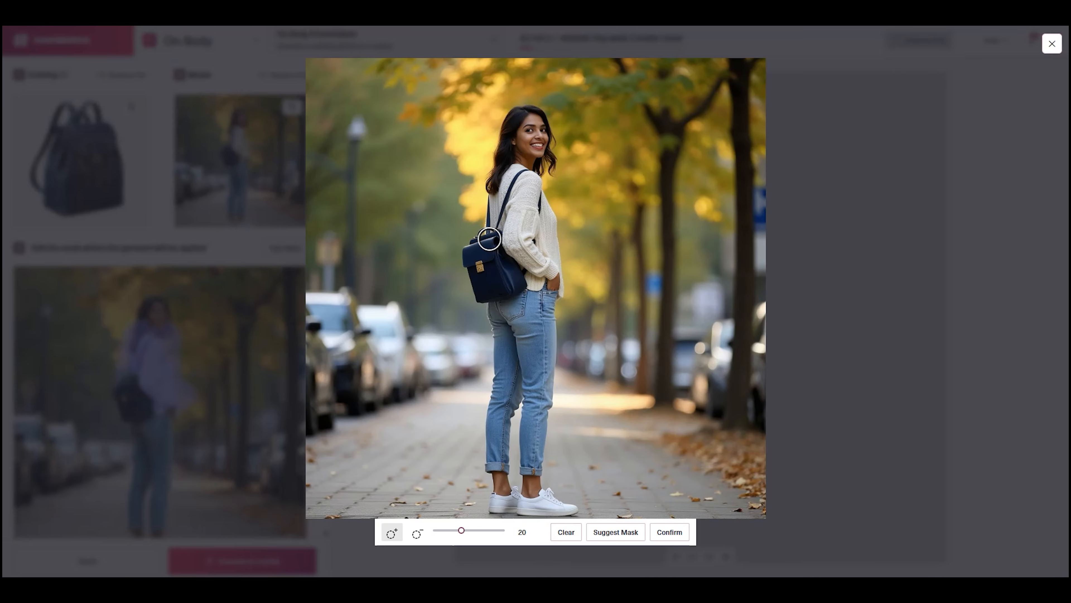
{"action": "mouse_move", "coordinate": [490, 239]}
{"action": "left_mouse_down"}
{"action": "mouse_move", "coordinate": [514, 264]}
{"action": "mouse_move", "coordinate": [518, 291]}
{"action": "mouse_move", "coordinate": [482, 294]}
{"action": "mouse_move", "coordinate": [475, 243]}
{"action": "mouse_move", "coordinate": [490, 245]}
{"action": "mouse_move", "coordinate": [500, 270]}
{"action": "mouse_move", "coordinate": [491, 268]}
{"action": "left_mouse_up"}
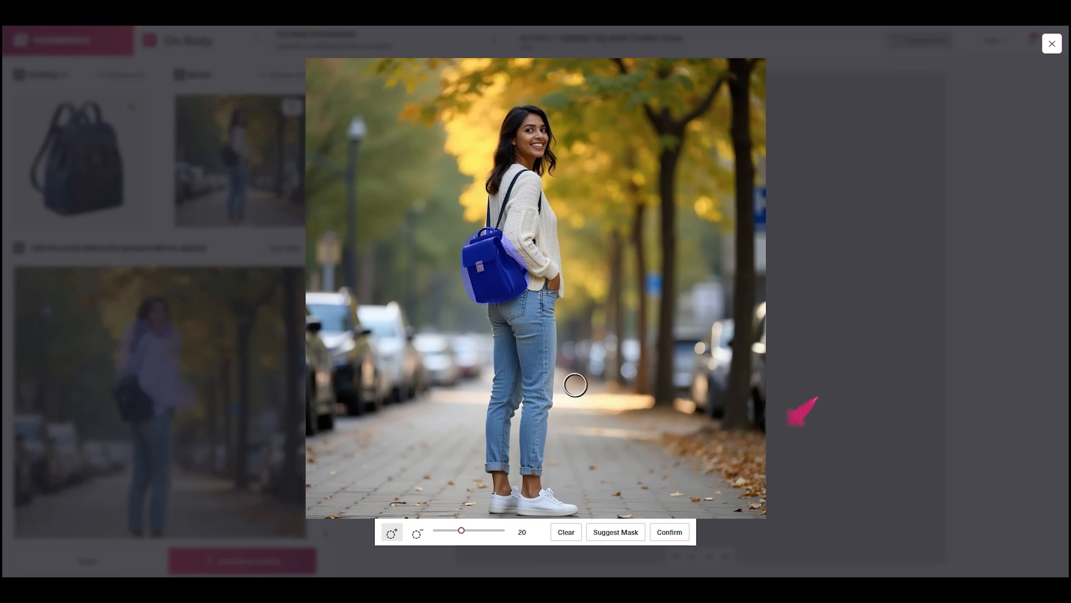
{"action": "left_click", "coordinate": [669, 532]}
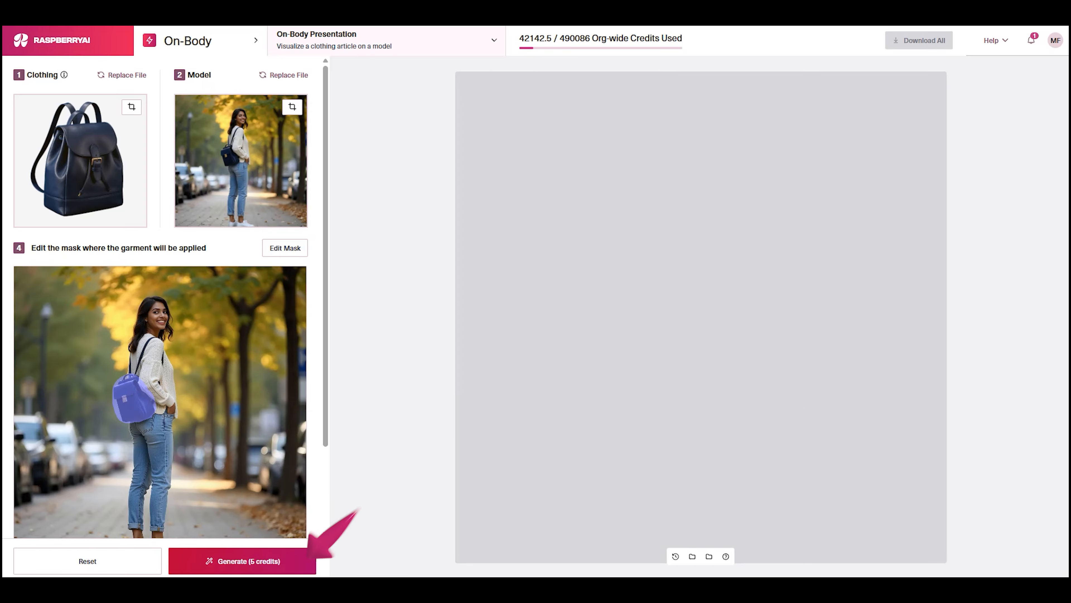
{"action": "left_click", "coordinate": [243, 561]}
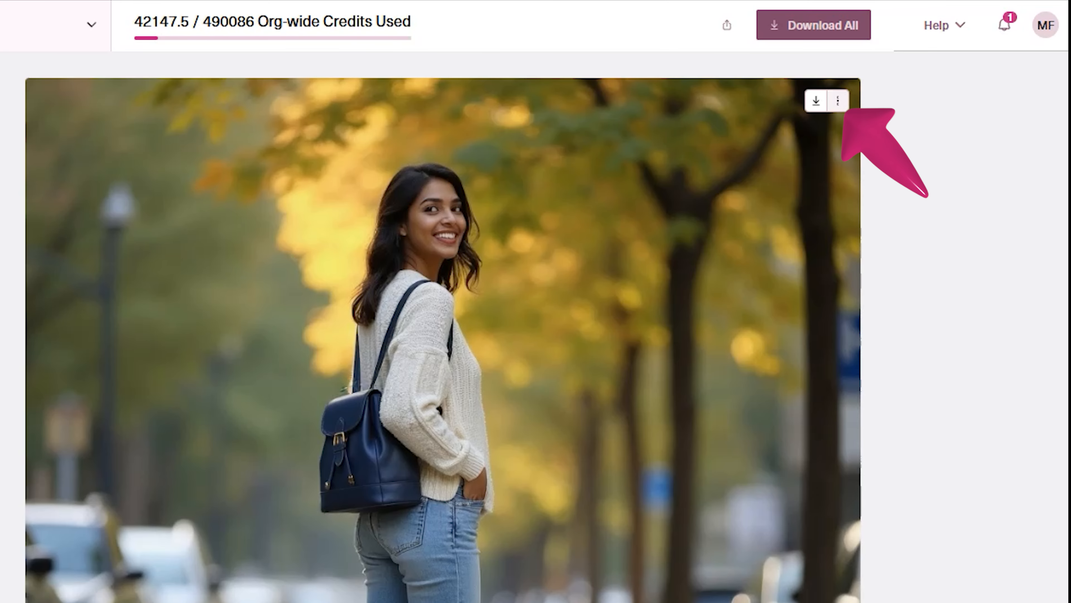
Upscale the generated on-body image to 4K resolution and set it as the starting frame in the Animate tool.
{"action": "left_click", "coordinate": [933, 85]}
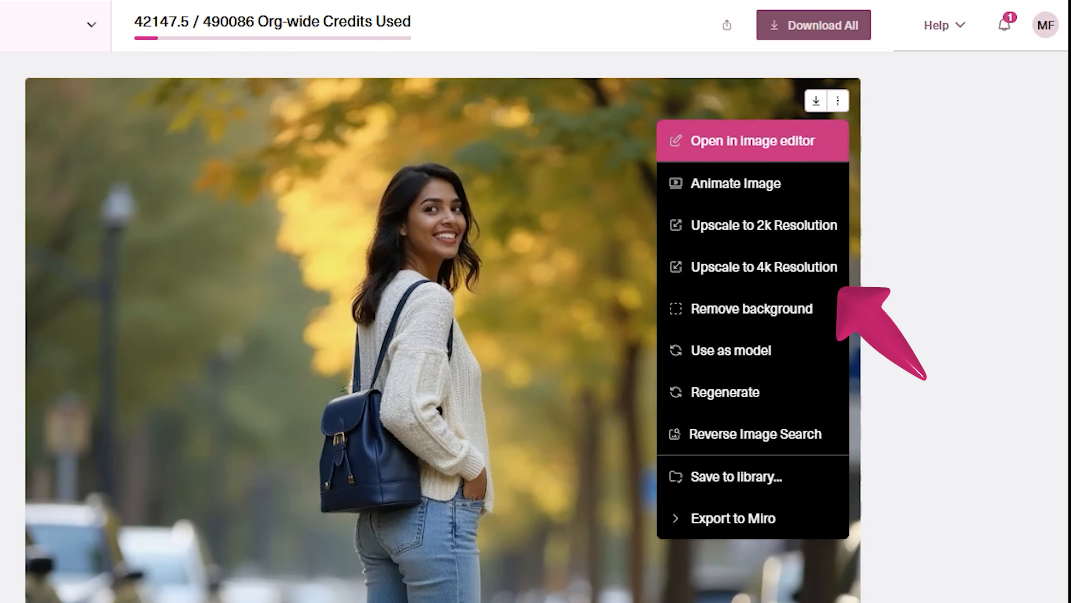
{"action": "left_click", "coordinate": [755, 267]}
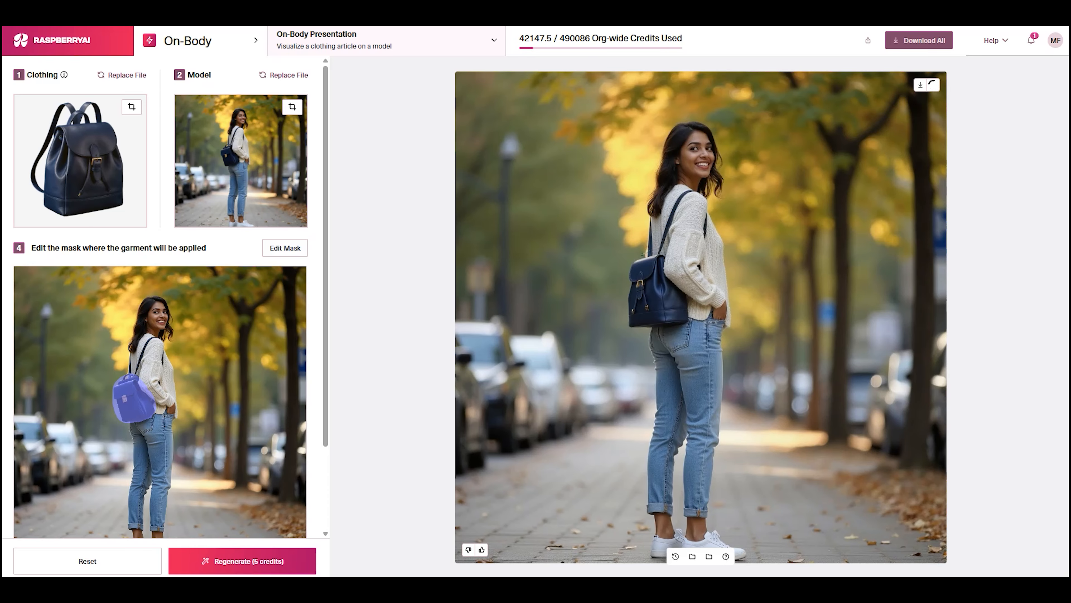
{"action": "left_click", "coordinate": [934, 85]}
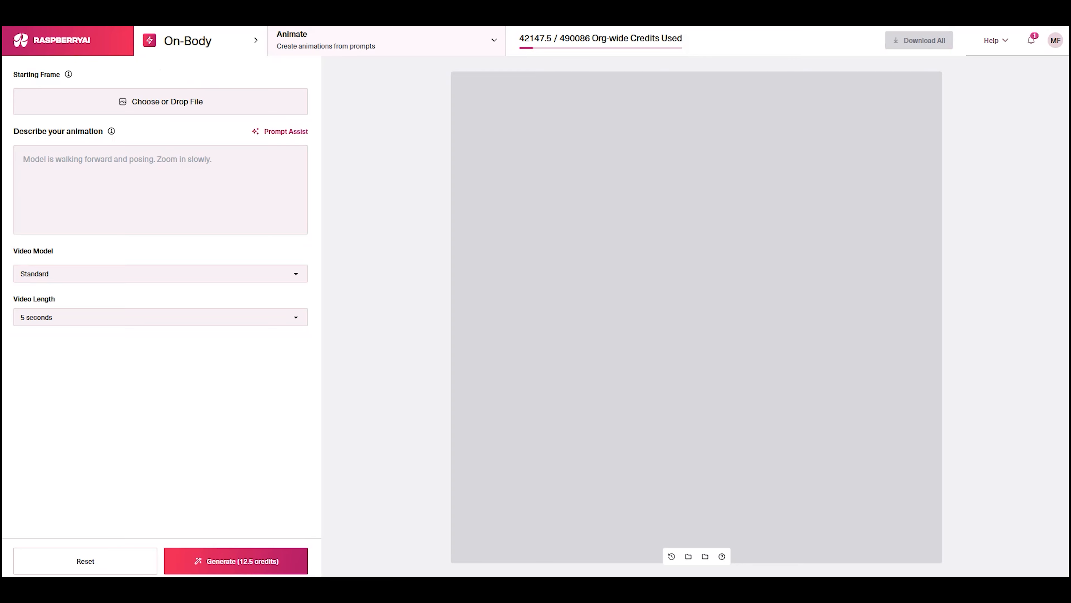
{"action": "left_click_drag", "start_coordinate": [1070, 491], "coordinate": [162, 108]}
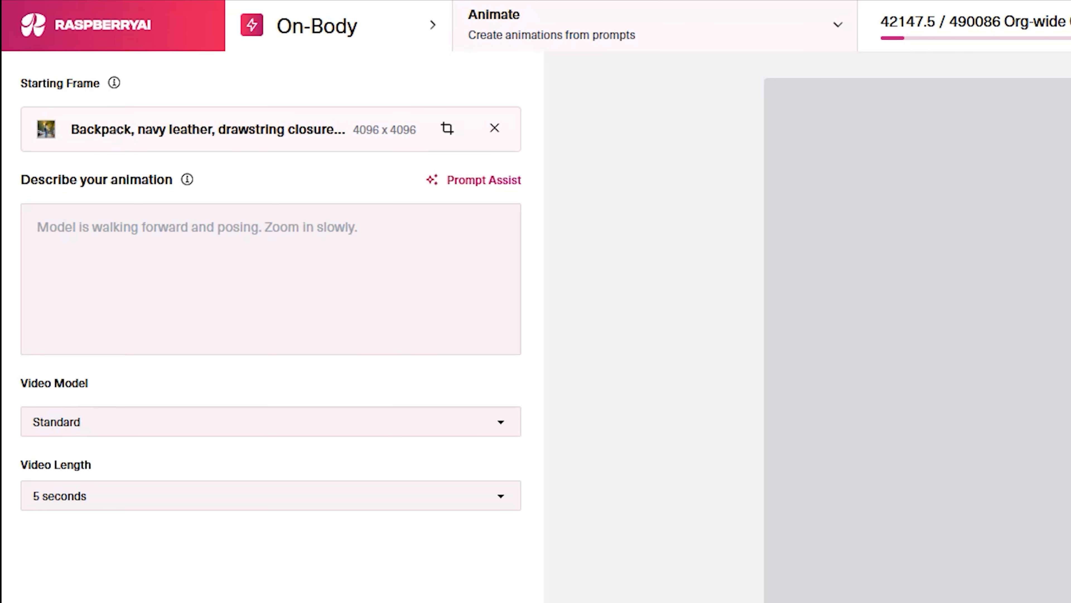
Enter the animation description "Model turns and walks away, camera slowly zooms in on the backpack.".
{"action": "left_click", "coordinate": [498, 347]}
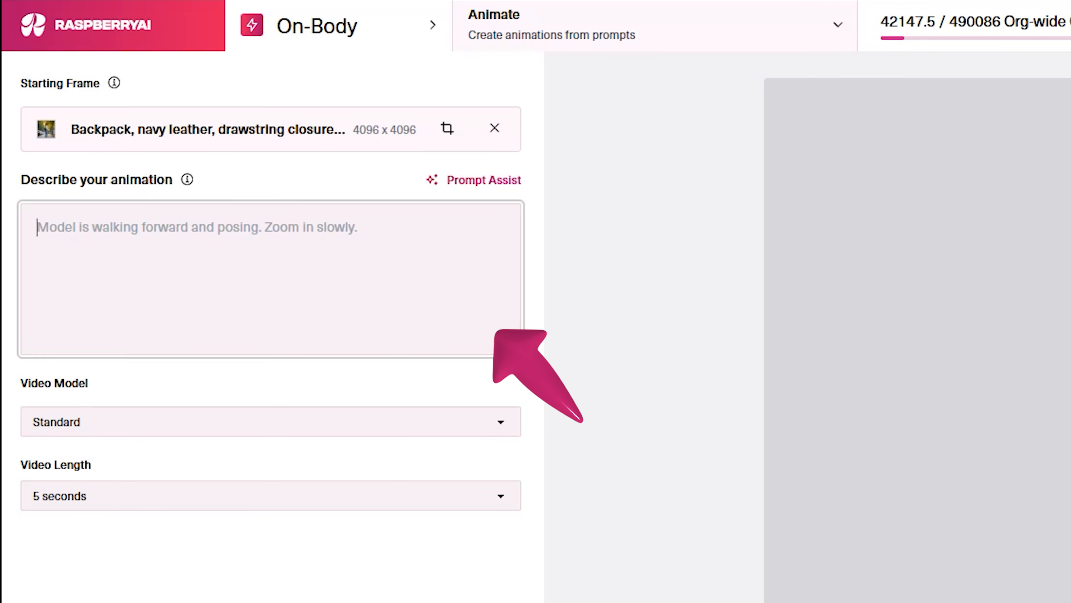
{"action": "type", "text": "Model turns and walks aw"}
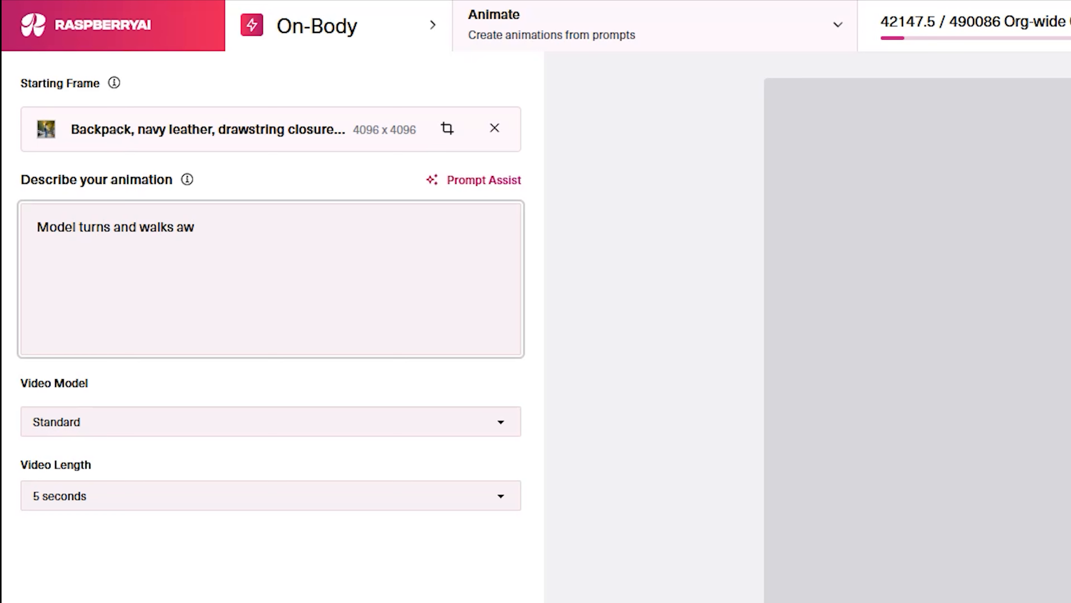
{"action": "type", "text": "ay, camera slowly zooms in on the backpack."}
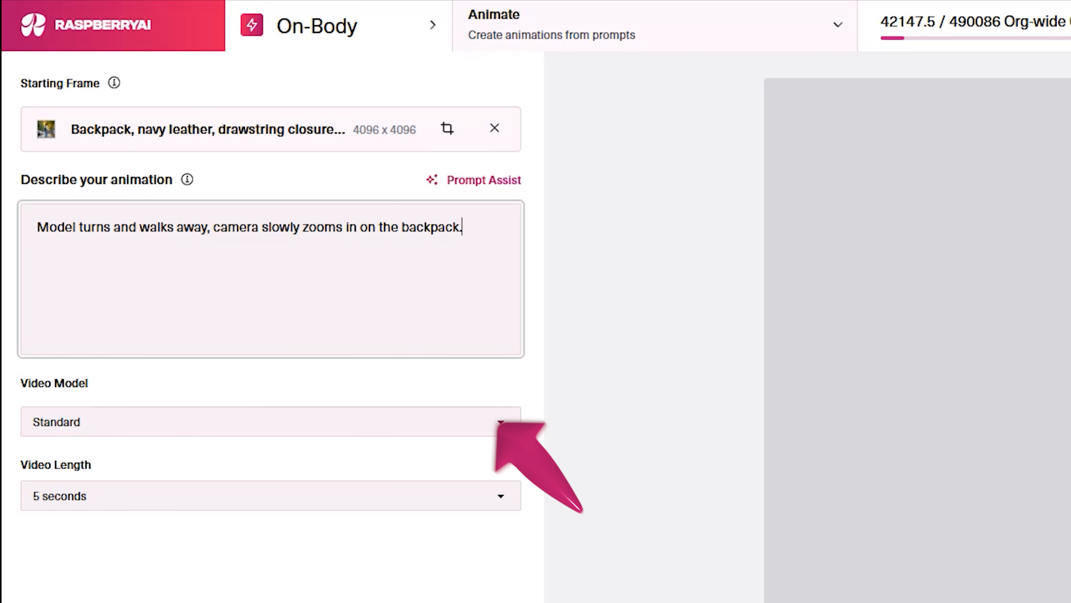
Set the video model to High Resolution, keep the video length at 5 seconds, and generate the animation.
{"action": "left_click", "coordinate": [498, 422]}
{"action": "left_click", "coordinate": [271, 471]}
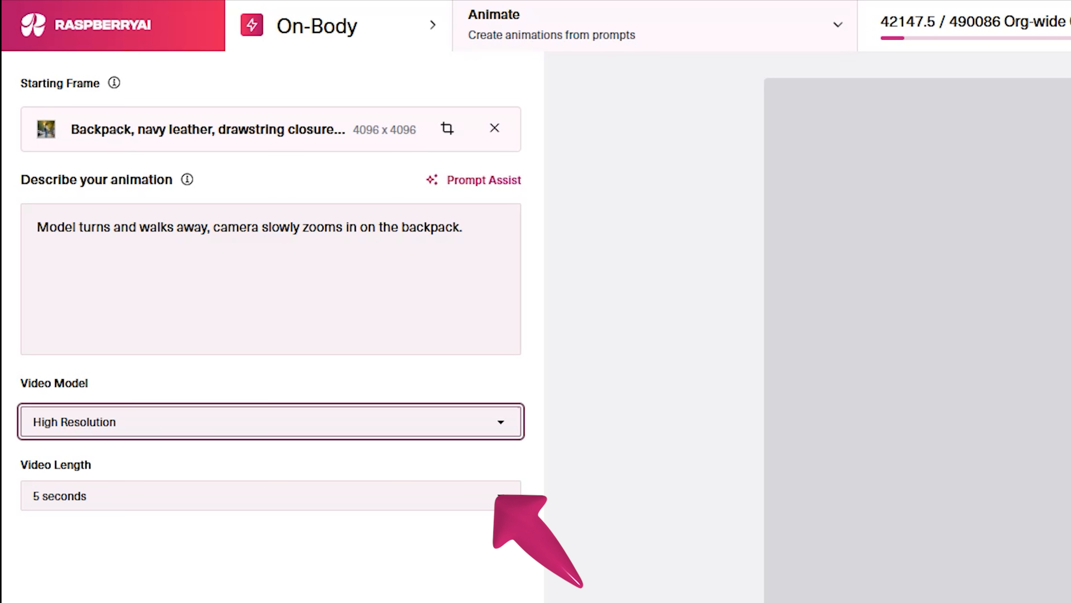
{"action": "left_click", "coordinate": [489, 492]}
{"action": "key", "text": "Down"}
{"action": "key", "text": "Up"}
{"action": "key", "text": "Return"}
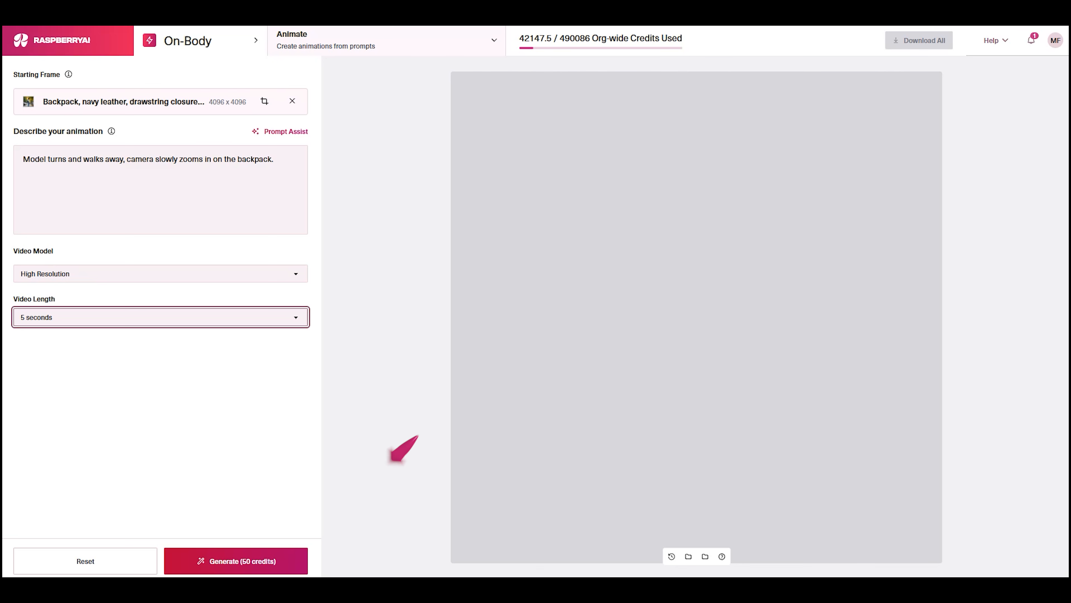
{"action": "left_click", "coordinate": [235, 560]}
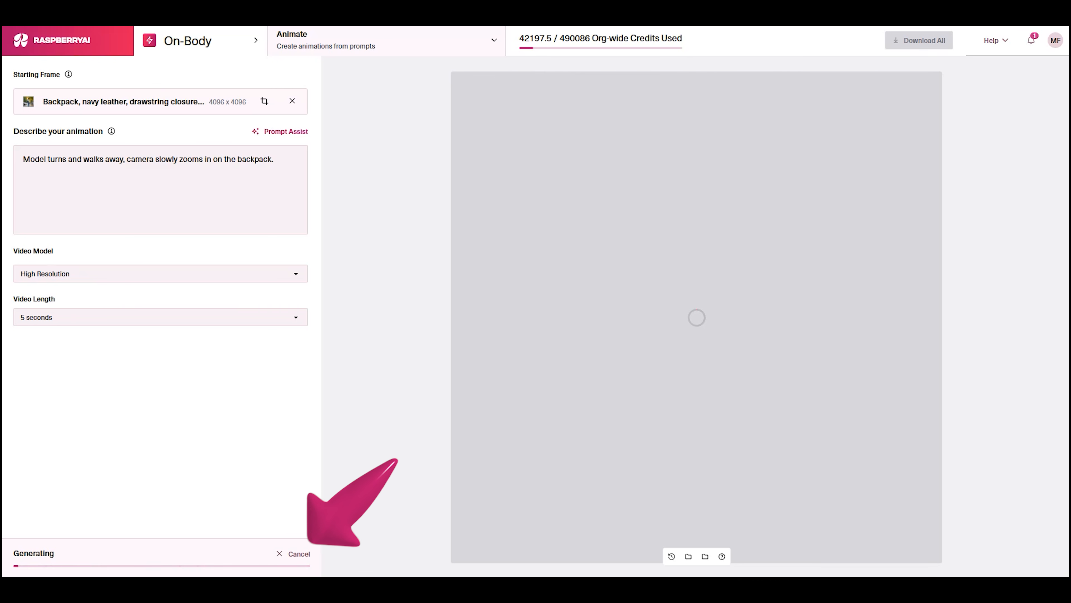